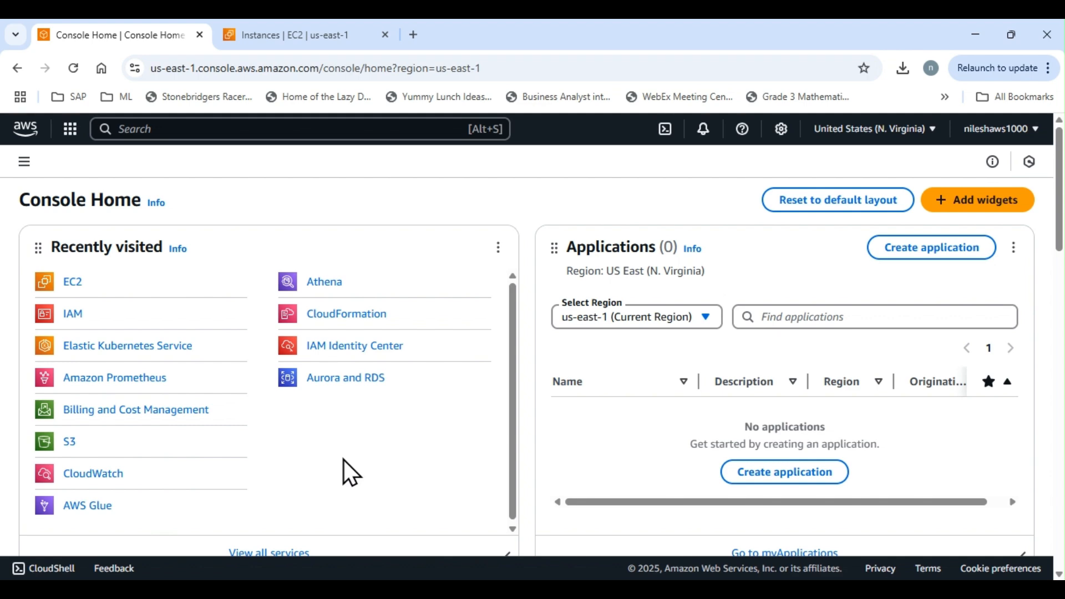
- Open the EC2 service and start creating a new launch template
left_click(75, 280)
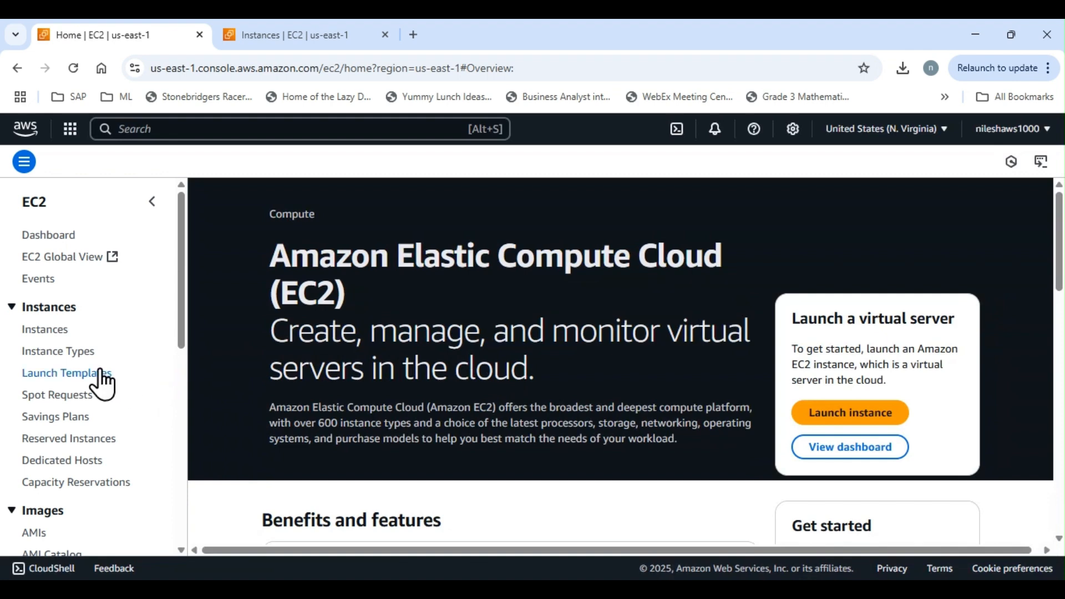
scroll(123, 388, "down", 8)
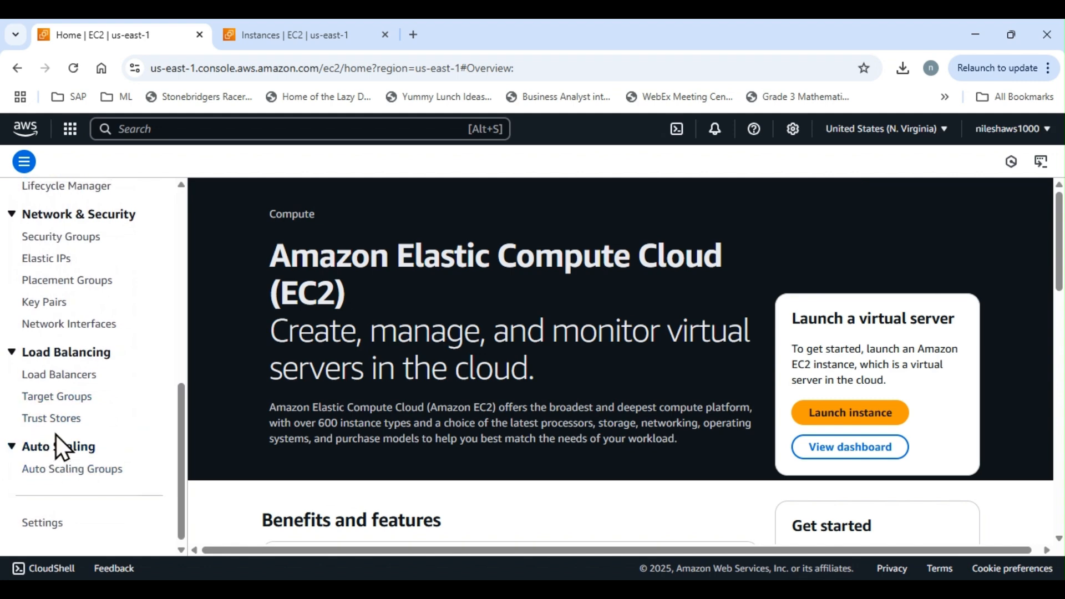
scroll(55, 434, "up", 10)
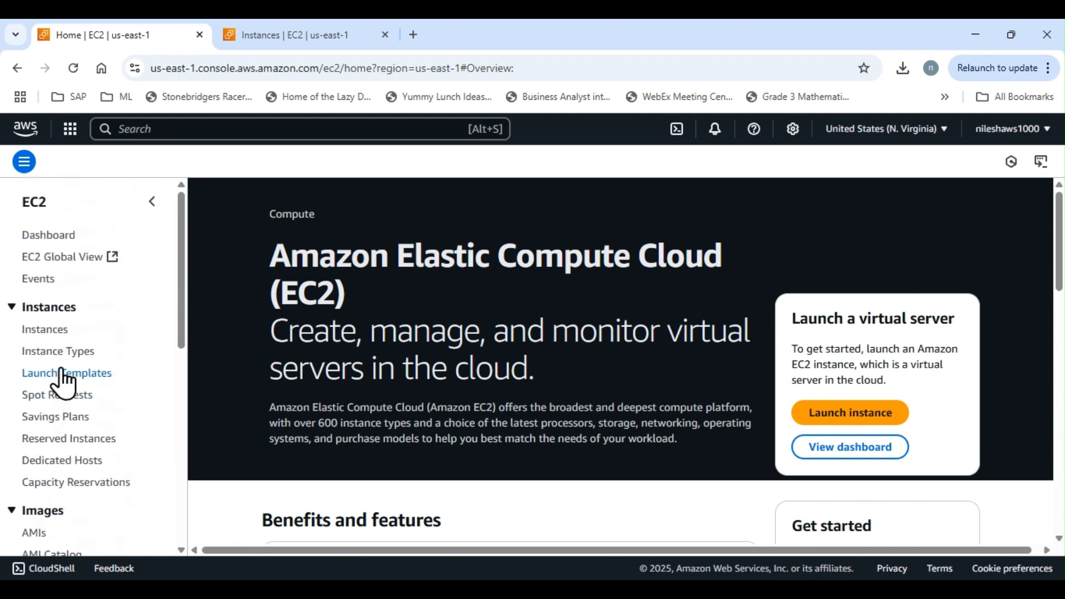
left_click(64, 375)
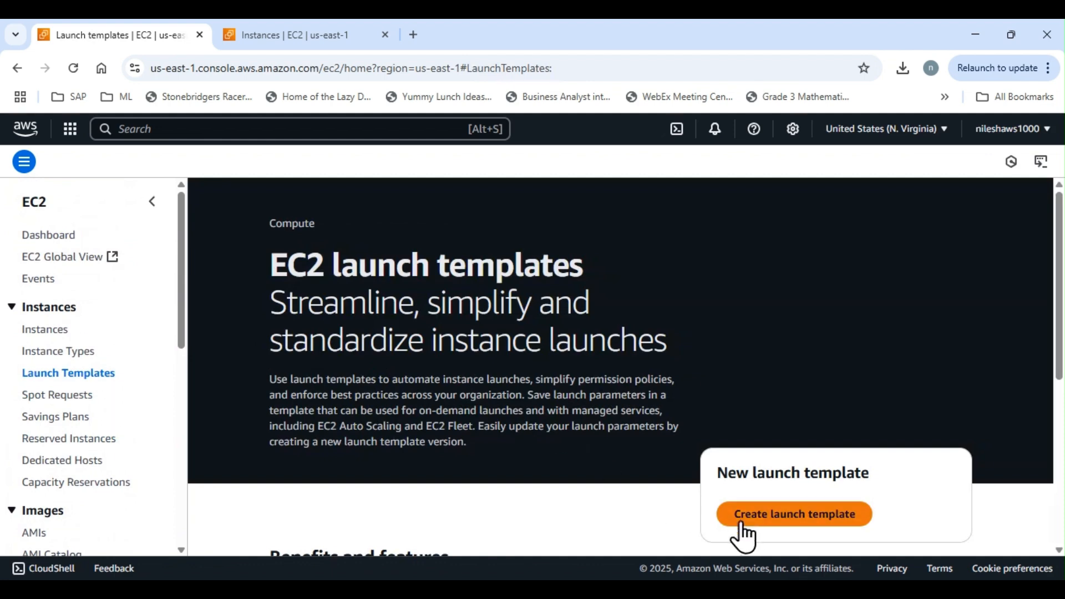
left_click(746, 520)
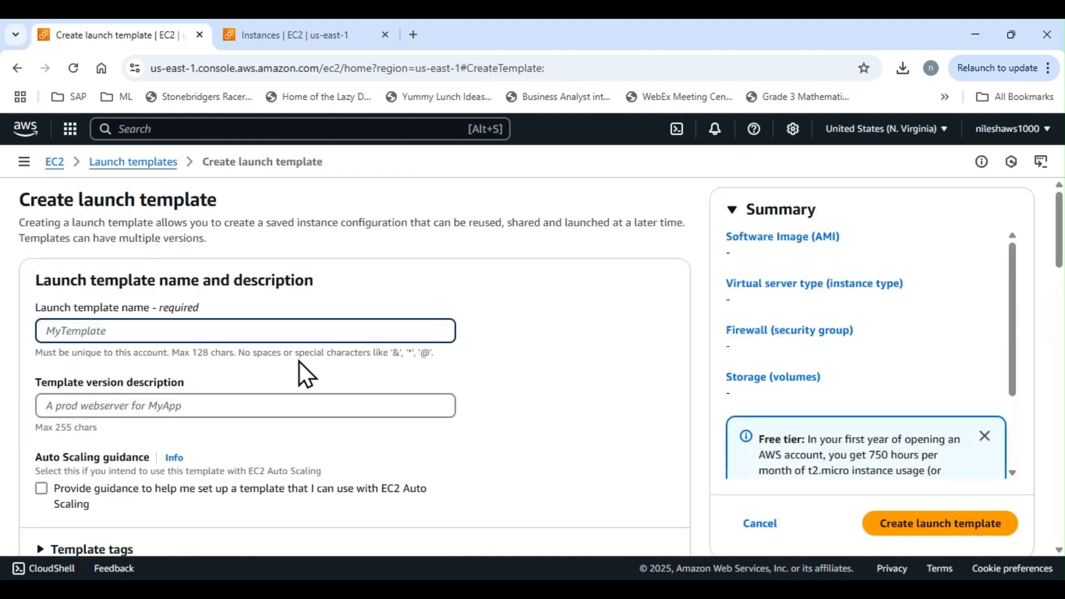
- Name the launch template MyEC2LaunchTemplate
left_click(278, 333)
type("MyEC2Launch")
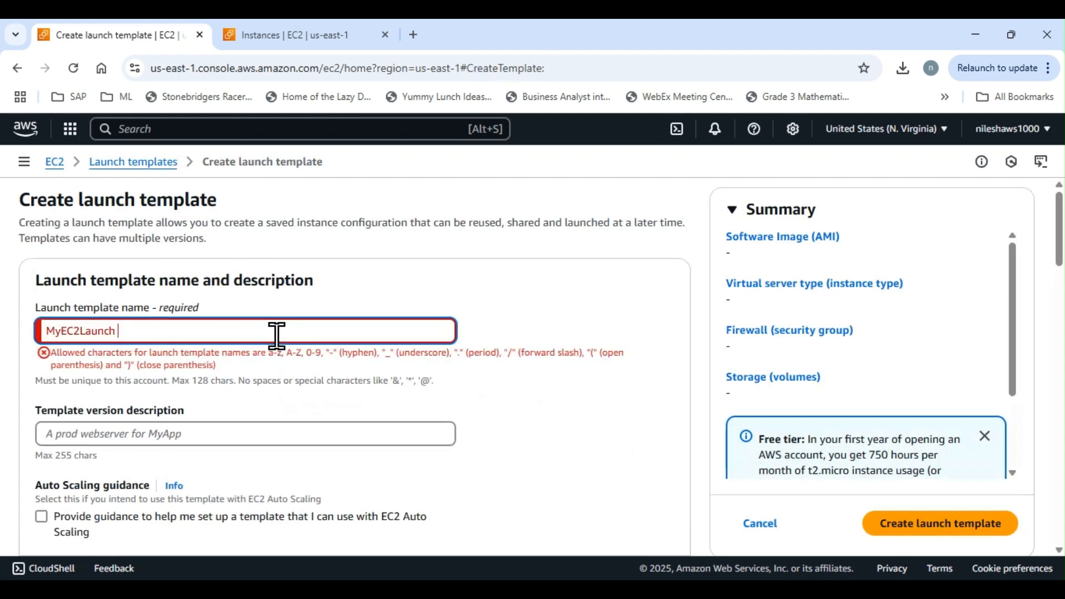
type("Template")
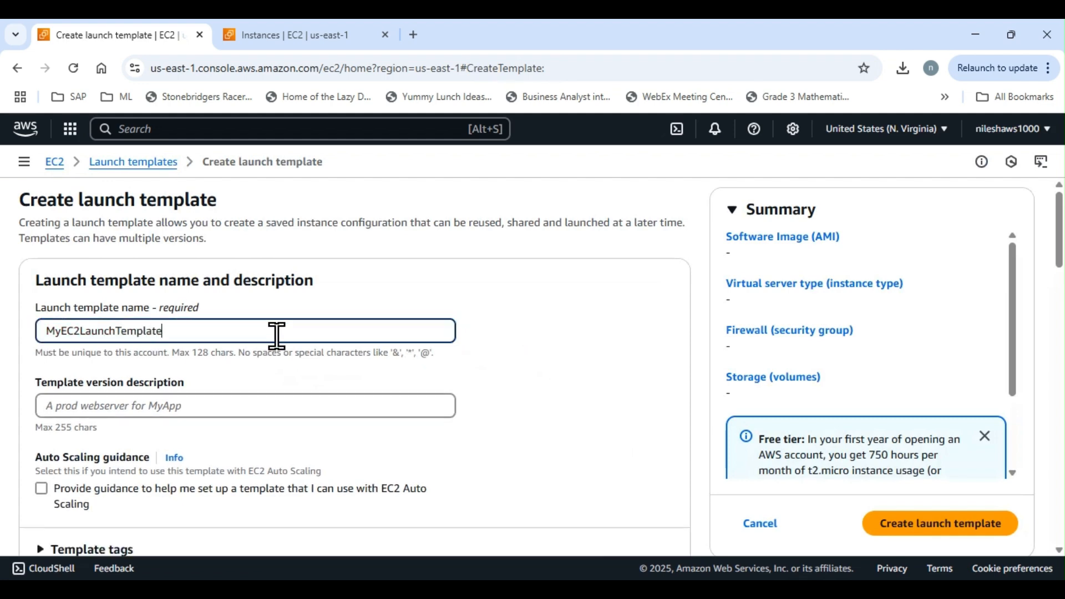
- Use the recently launched machine image al2023-ami-2023.7.20250331.0-kernel-6.1-x86_64 for the launch template
scroll(277, 336, "down", 3)
scroll(278, 339, "down", 4)
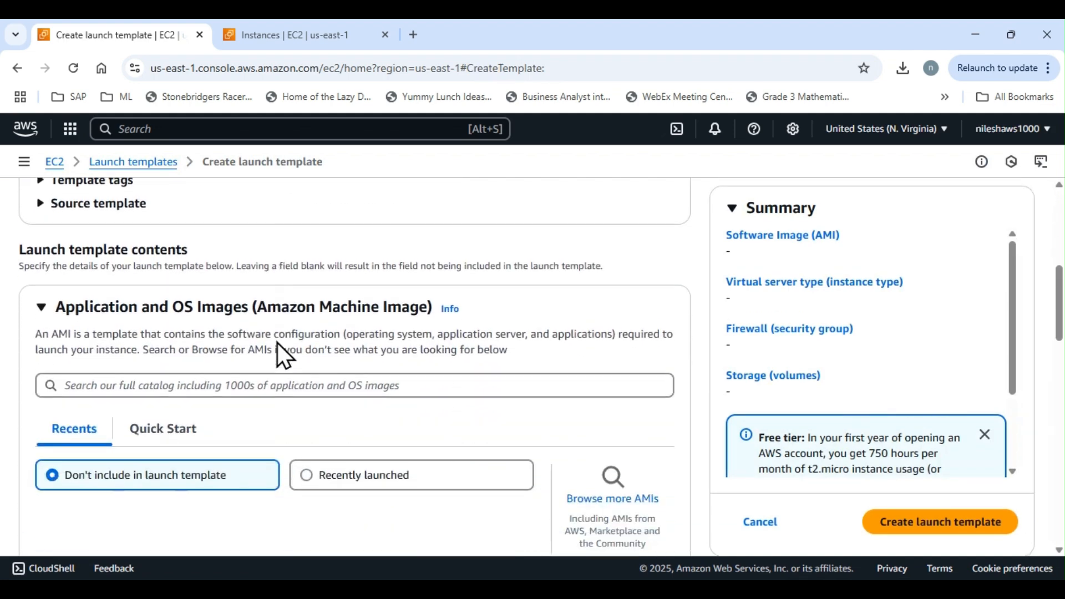
scroll(437, 355, "down", 2)
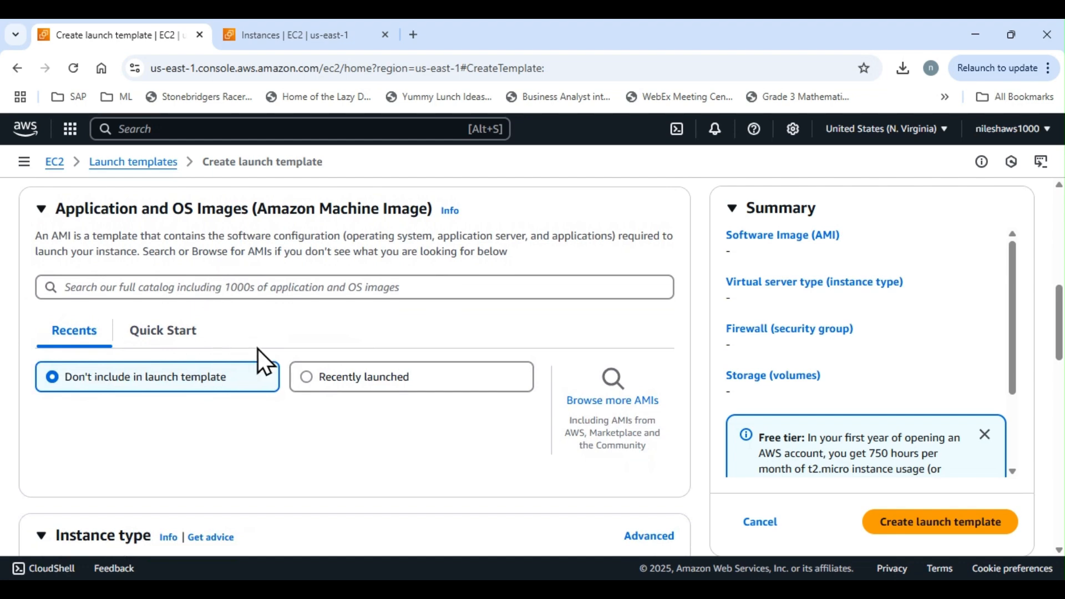
left_click(308, 378)
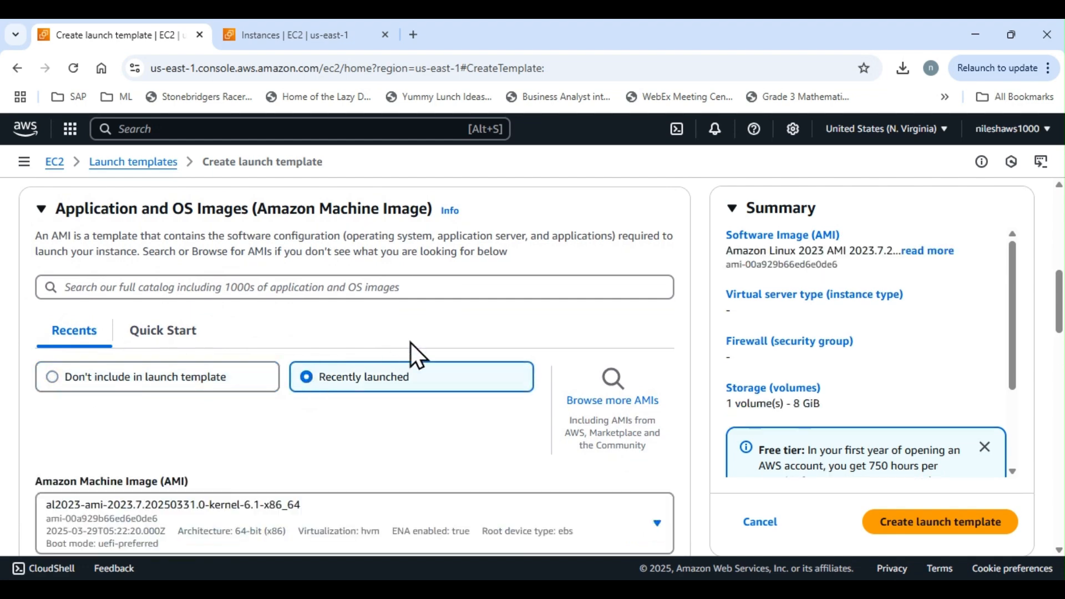
- Set the template's instance type to the free-tier-eligible t2.micro
scroll(411, 342, "down", 3)
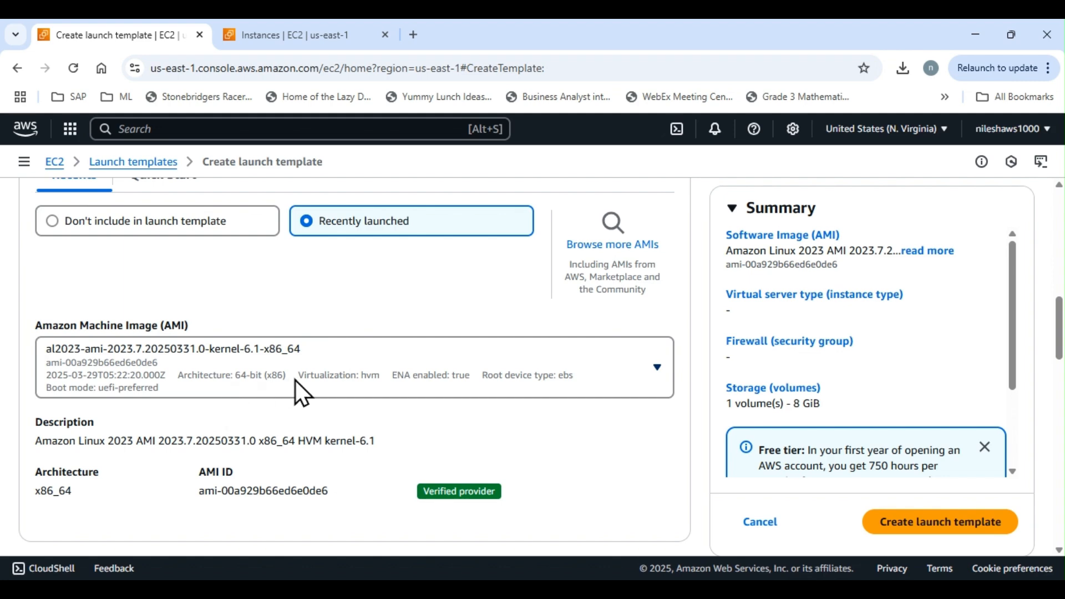
scroll(296, 386, "down", 4)
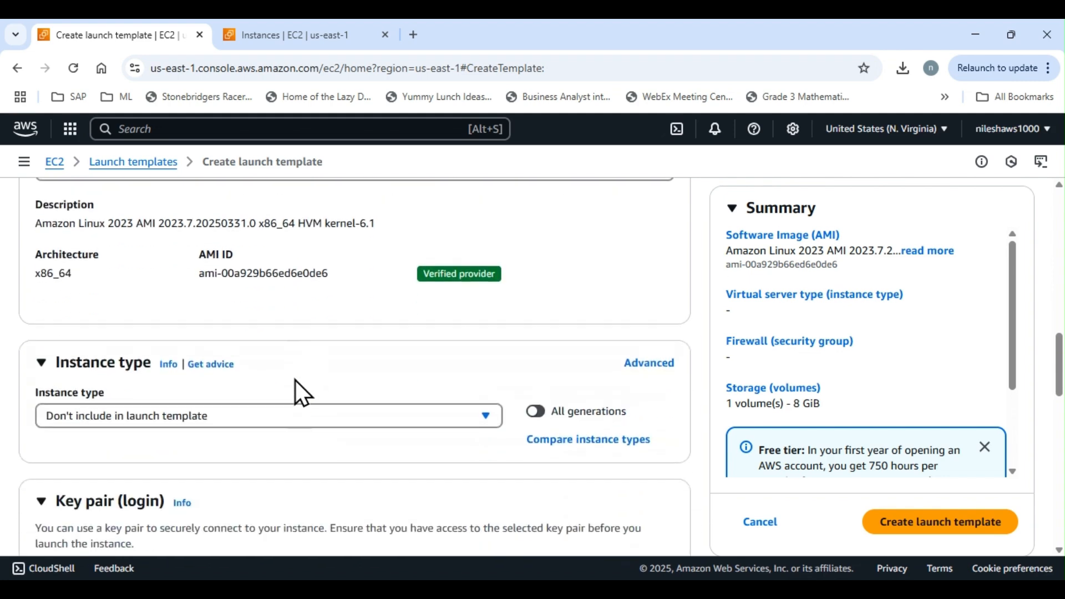
left_click(248, 411)
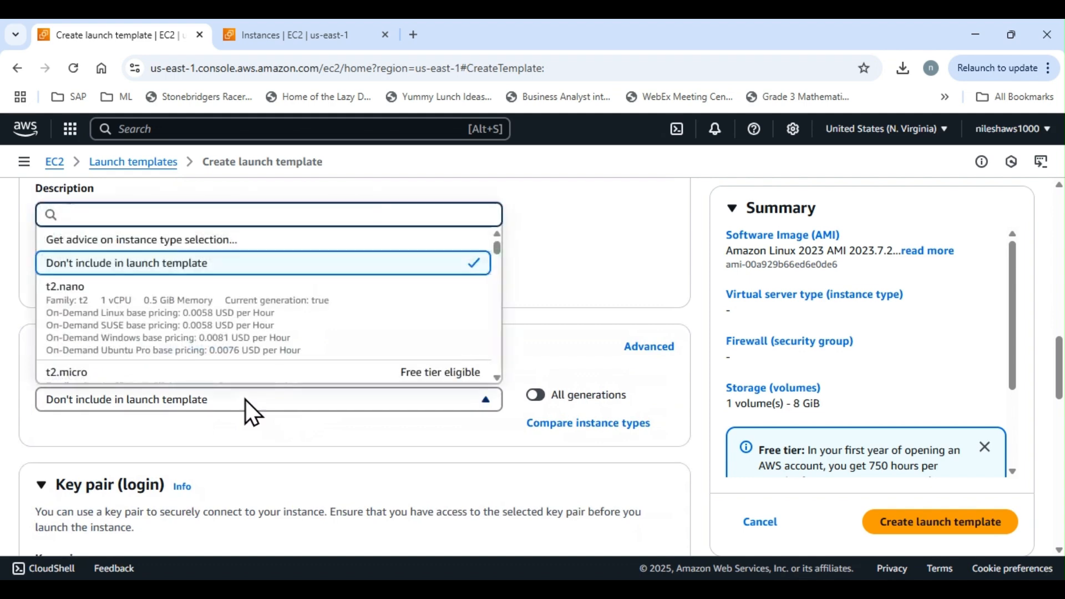
scroll(238, 370, "down", 2)
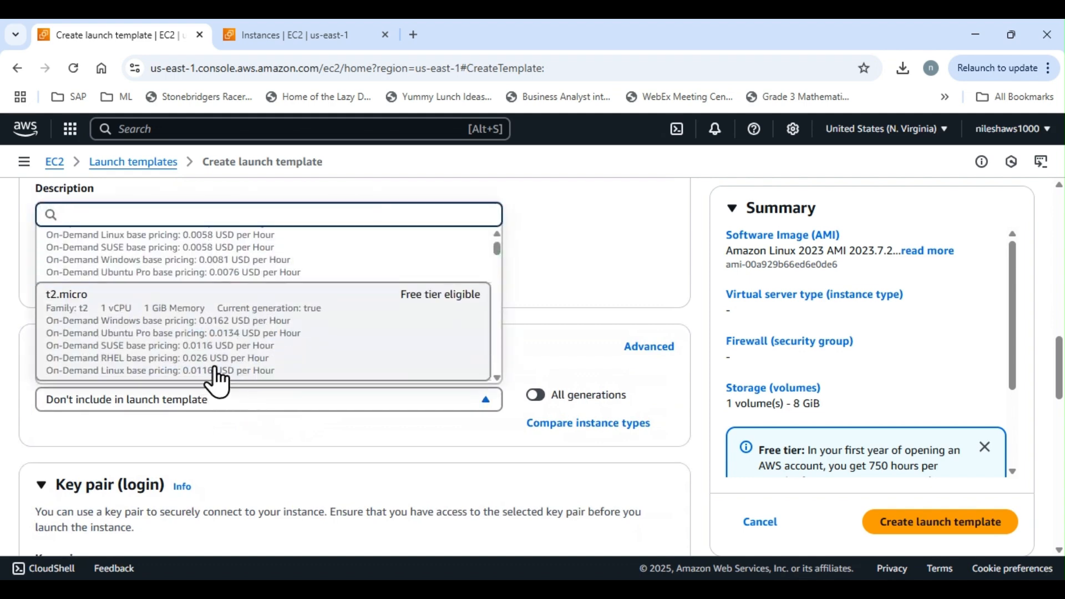
left_click(221, 336)
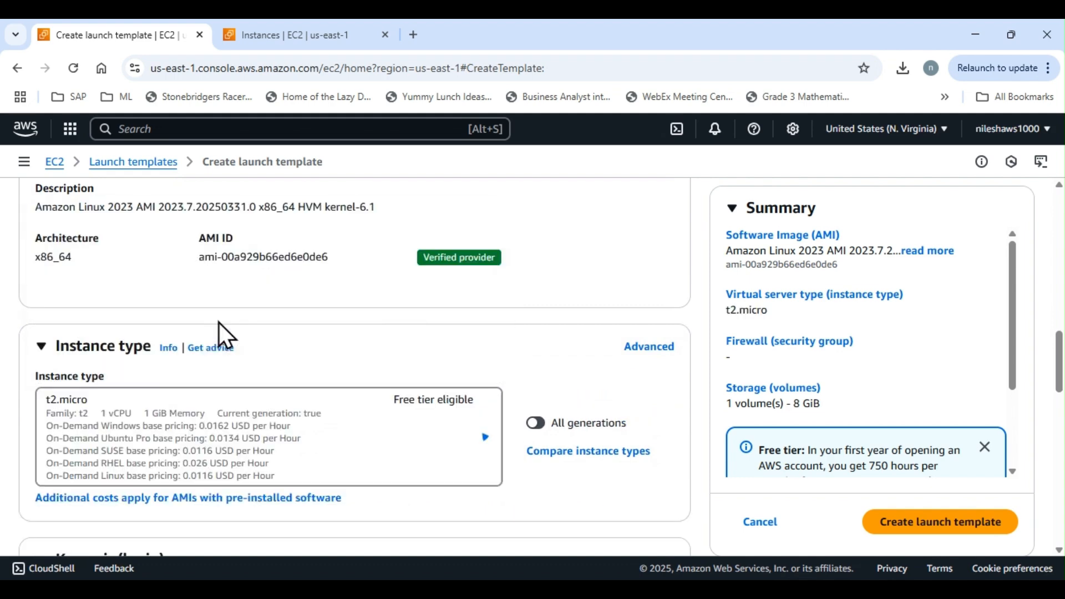
- Select K1EC2 as the key pair for login
scroll(409, 399, "down", 3)
scroll(405, 388, "down", 3)
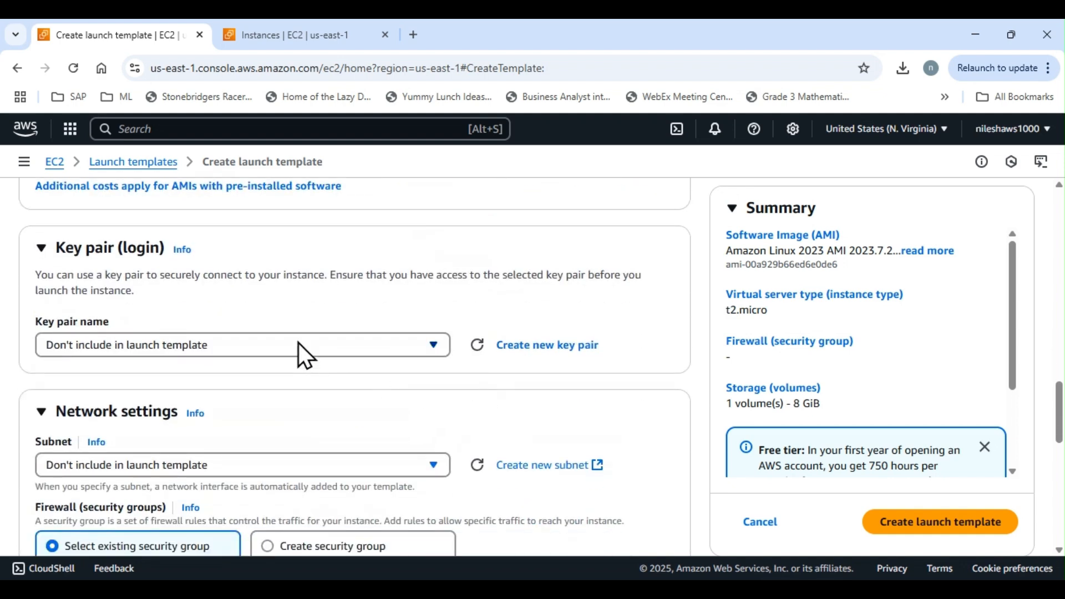
left_click(299, 344)
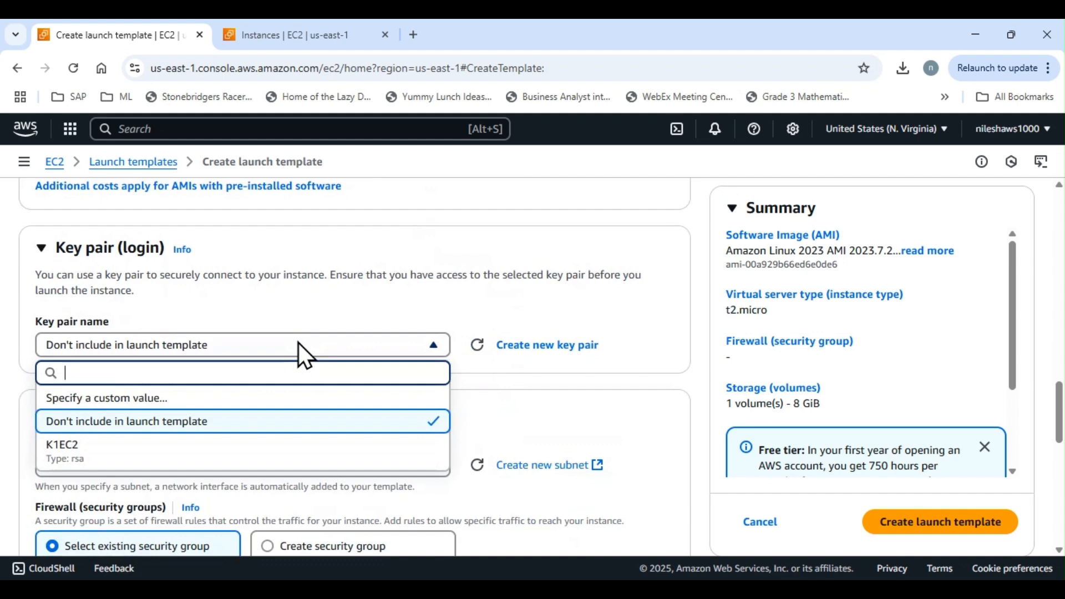
left_click(183, 459)
- Assign the existing security group launch-wizard-3 in the template's network settings
scroll(432, 358, "down", 3)
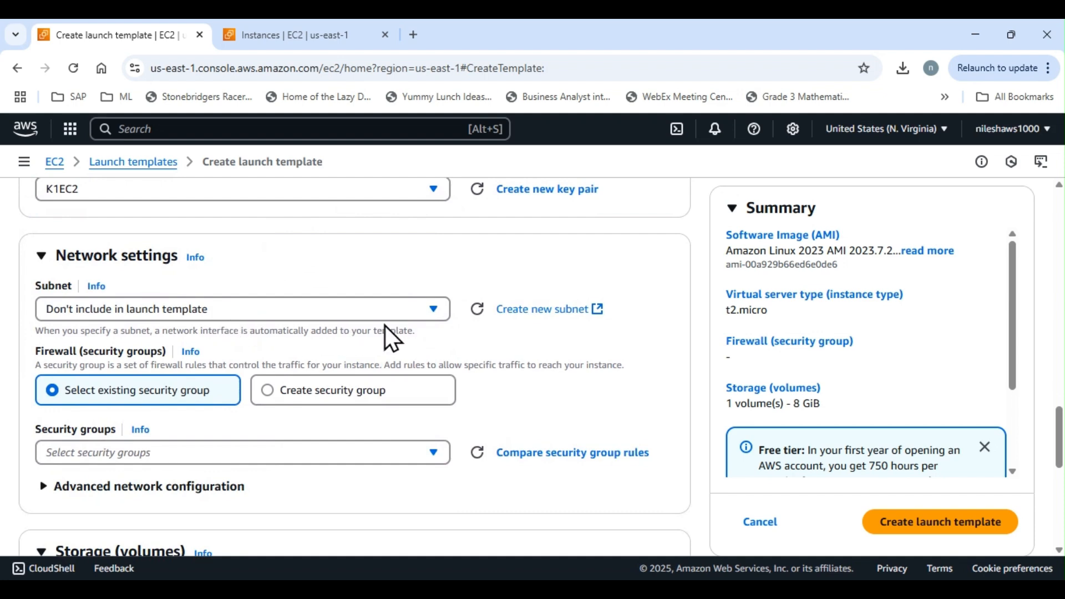
scroll(250, 404, "down", 1)
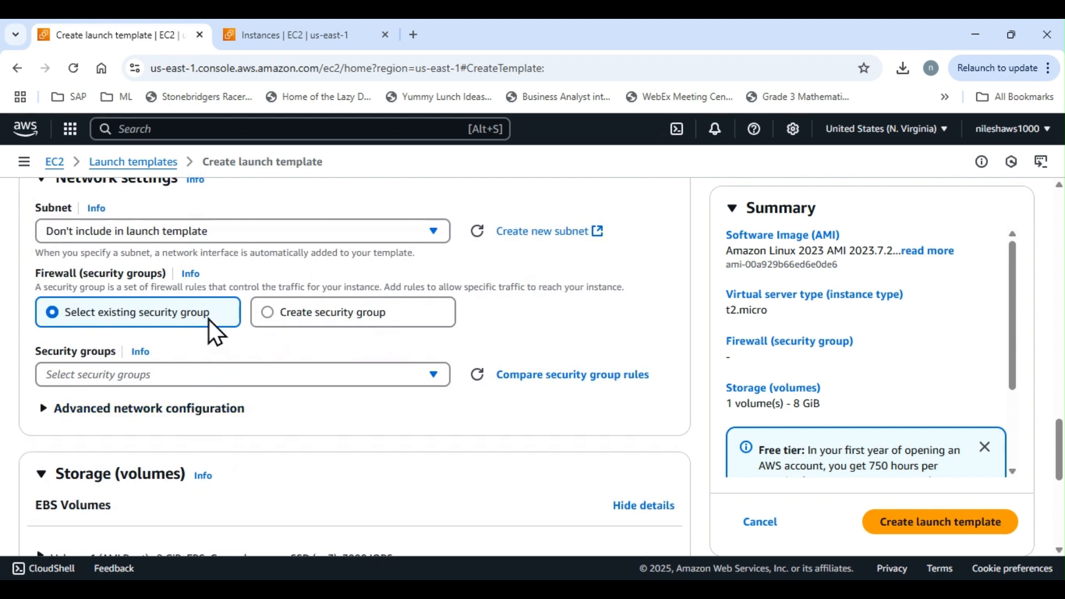
left_click(209, 377)
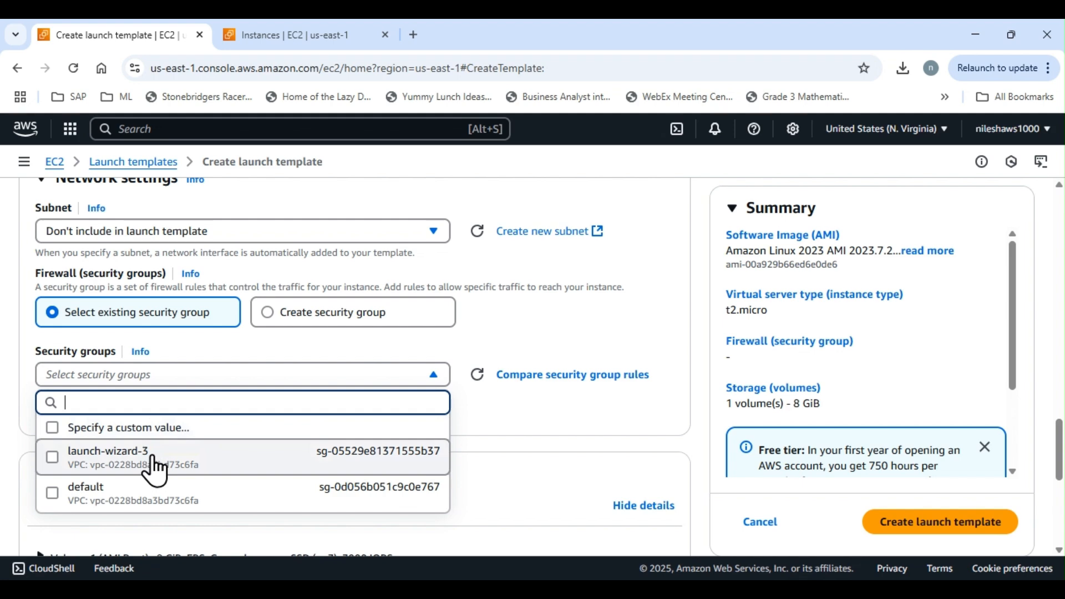
left_click(156, 470)
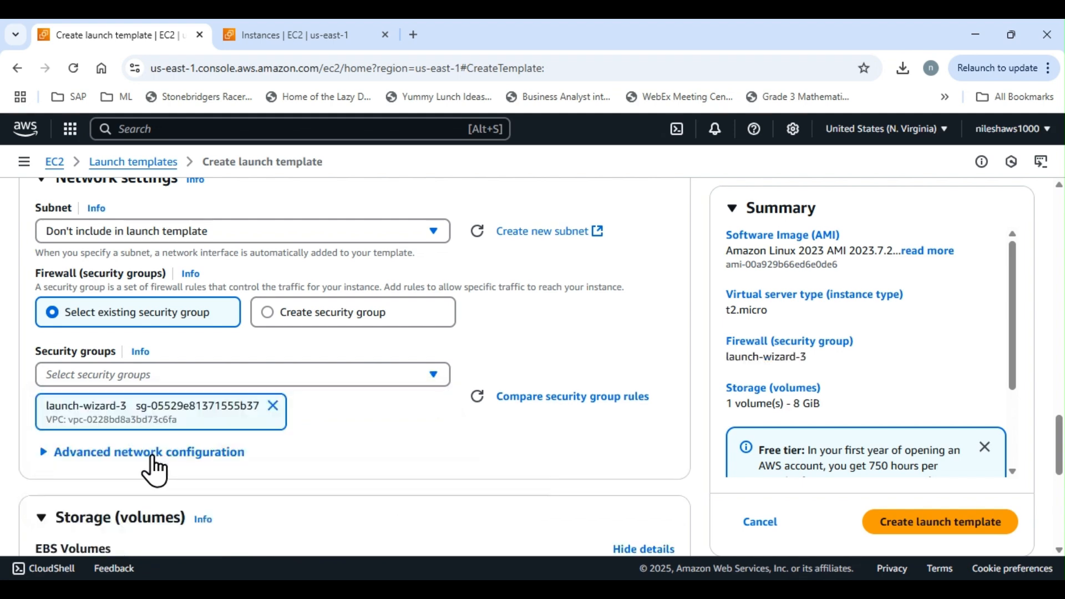
- Expand the advanced network configuration and add a network interface to the template
left_click(183, 455)
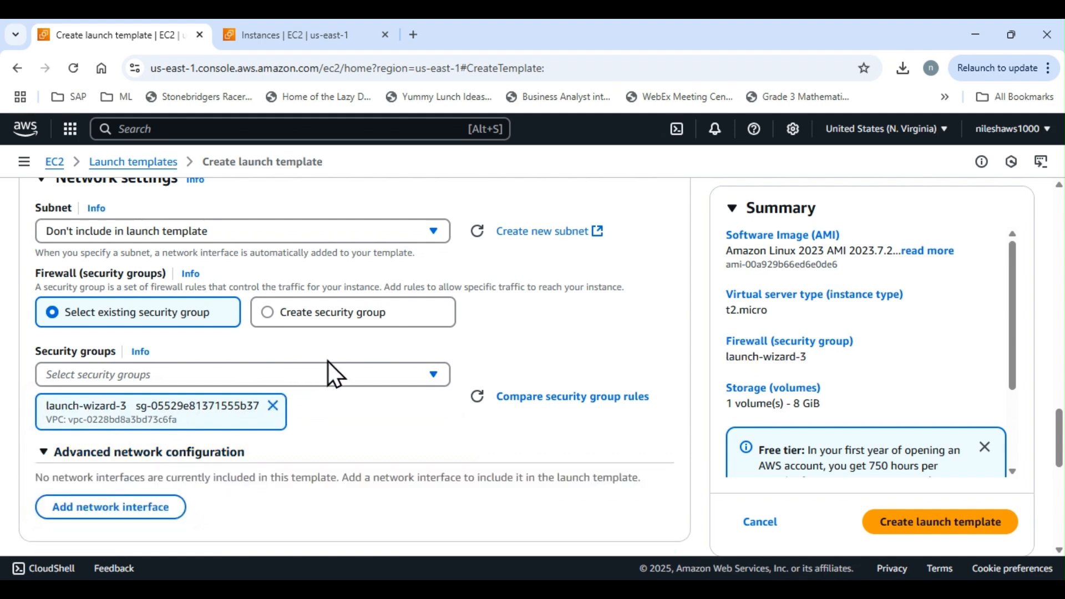
scroll(328, 361, "down", 3)
scroll(331, 367, "up", 3)
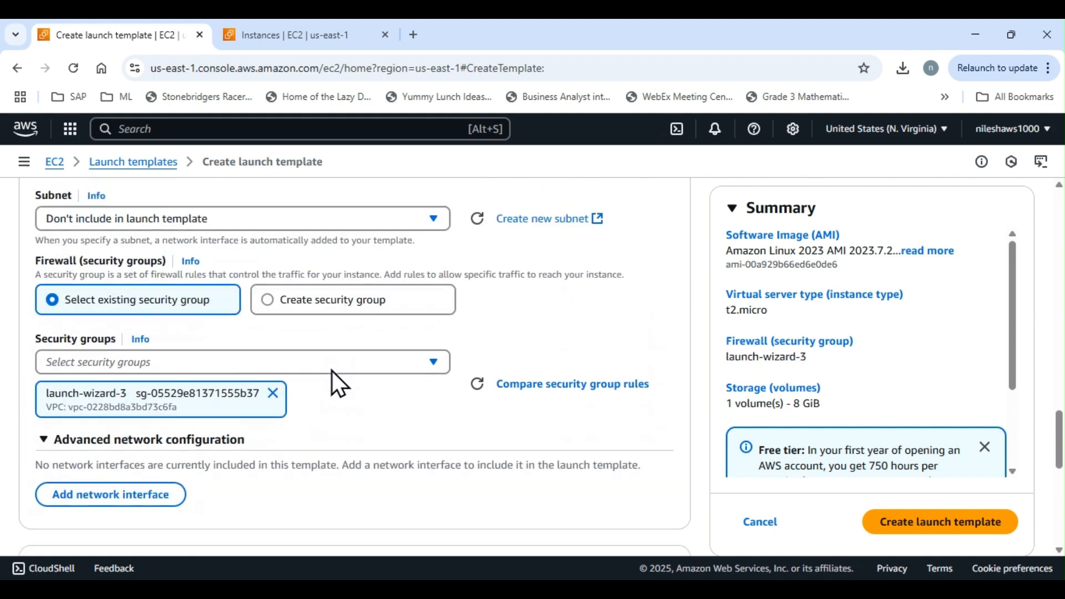
scroll(331, 371, "down", 3)
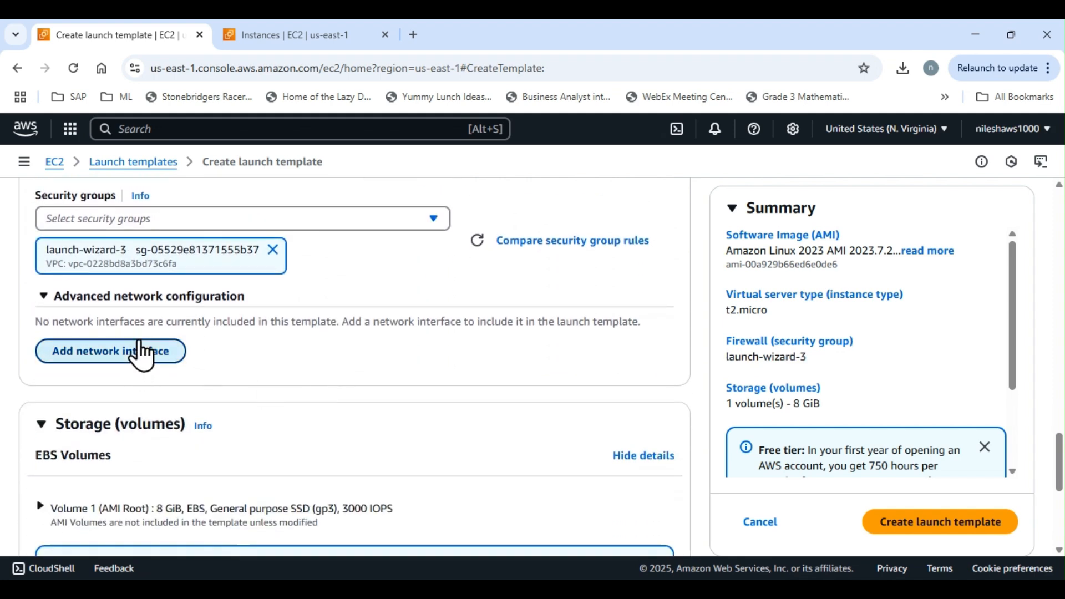
left_click(140, 348)
- Set Delete on termination to Yes for network interface 1
scroll(226, 338, "down", 3)
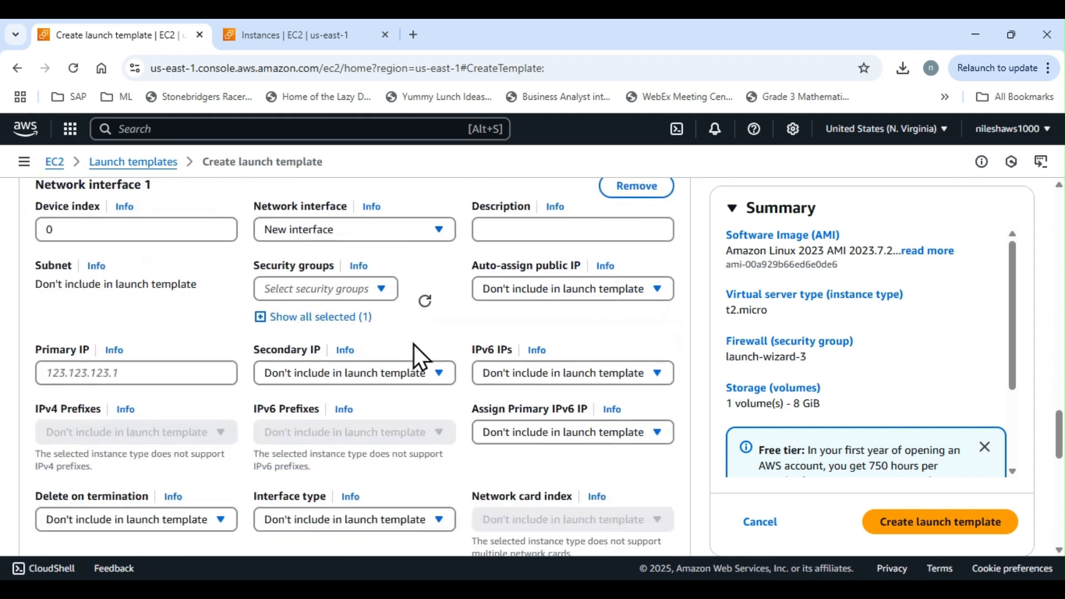
left_click(383, 287)
left_click(435, 281)
scroll(304, 394, "down", 1)
scroll(307, 400, "down", 3)
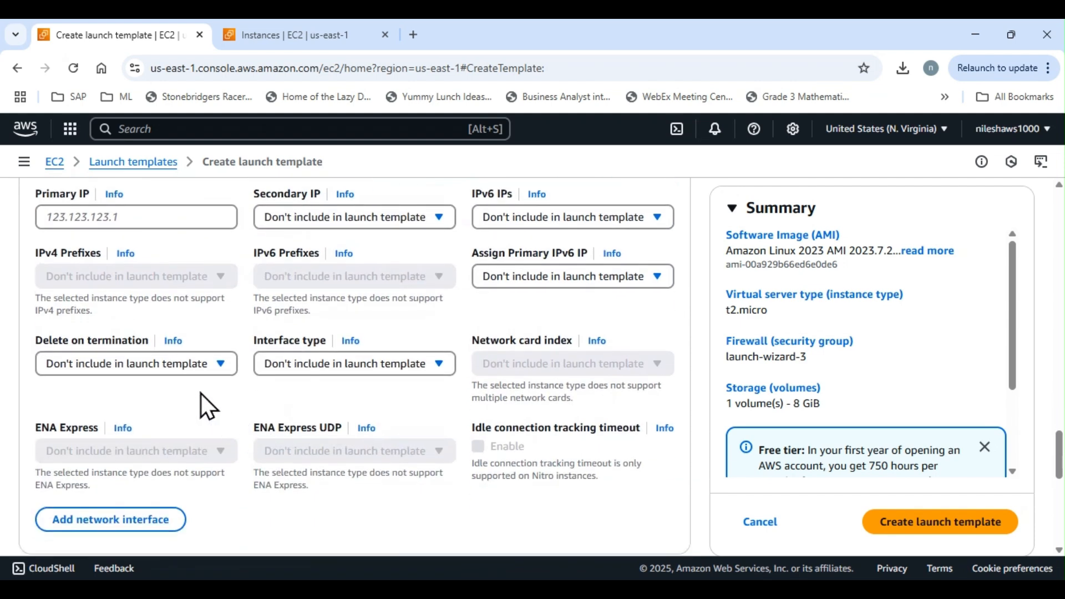
left_click(194, 364)
left_click(114, 416)
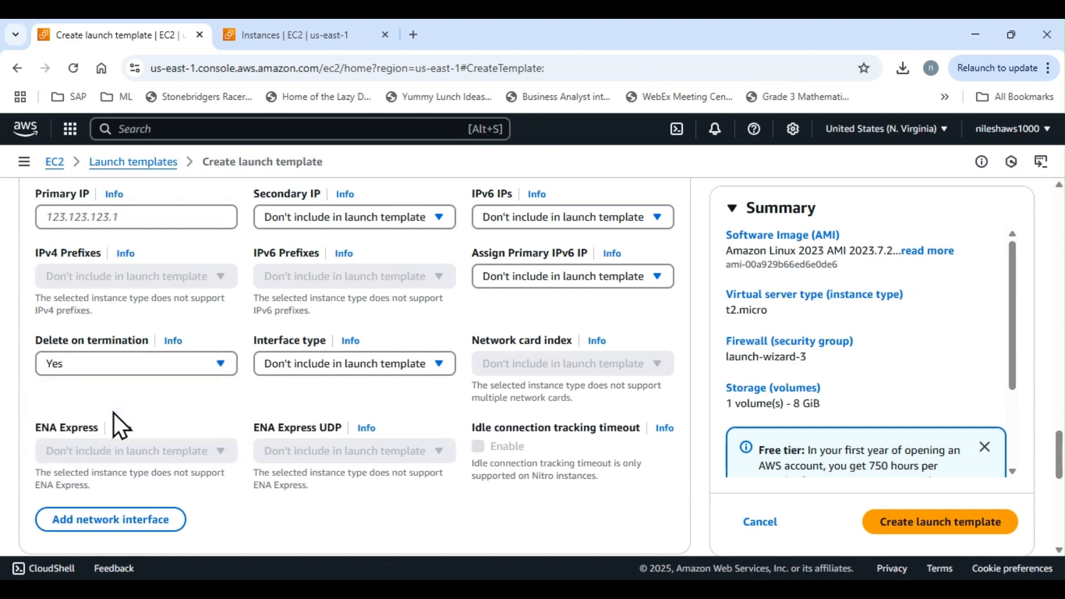
- Enable Auto-assign public IP for network interface 1
scroll(189, 391, "up", 3)
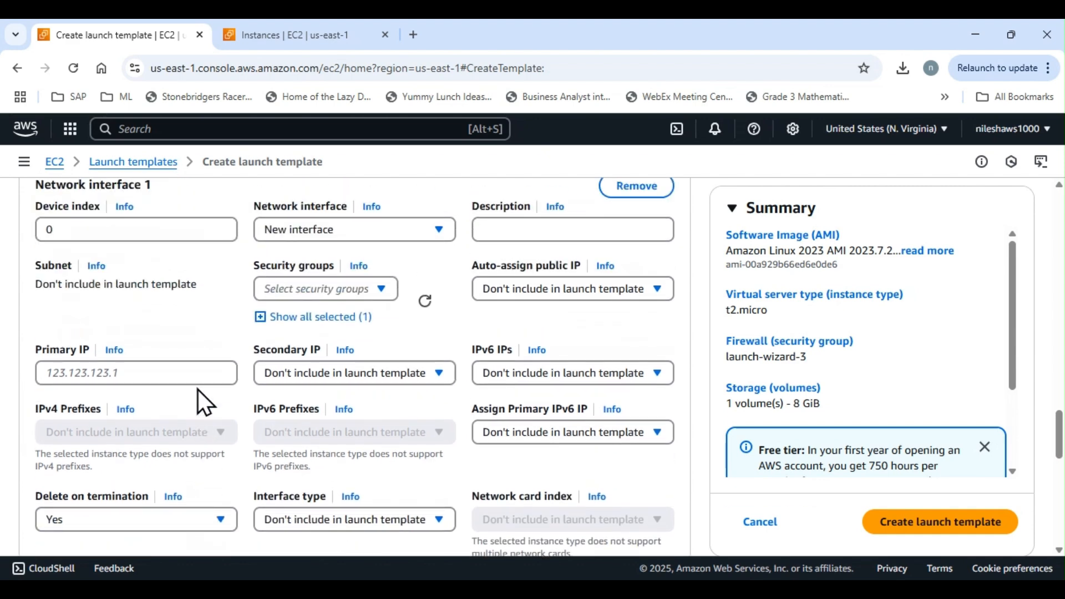
left_click(568, 293)
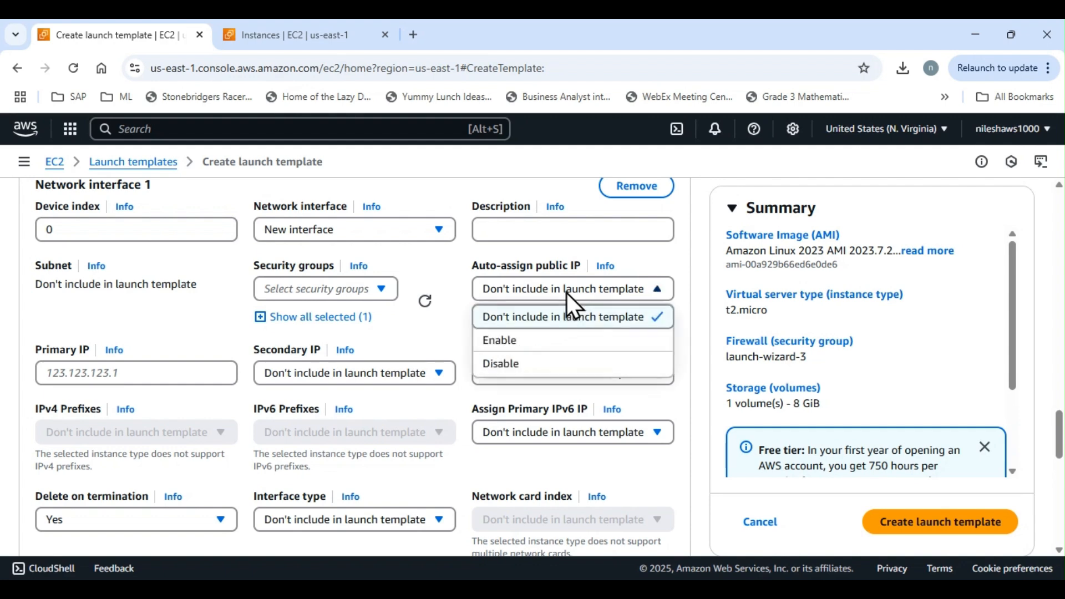
left_click(525, 341)
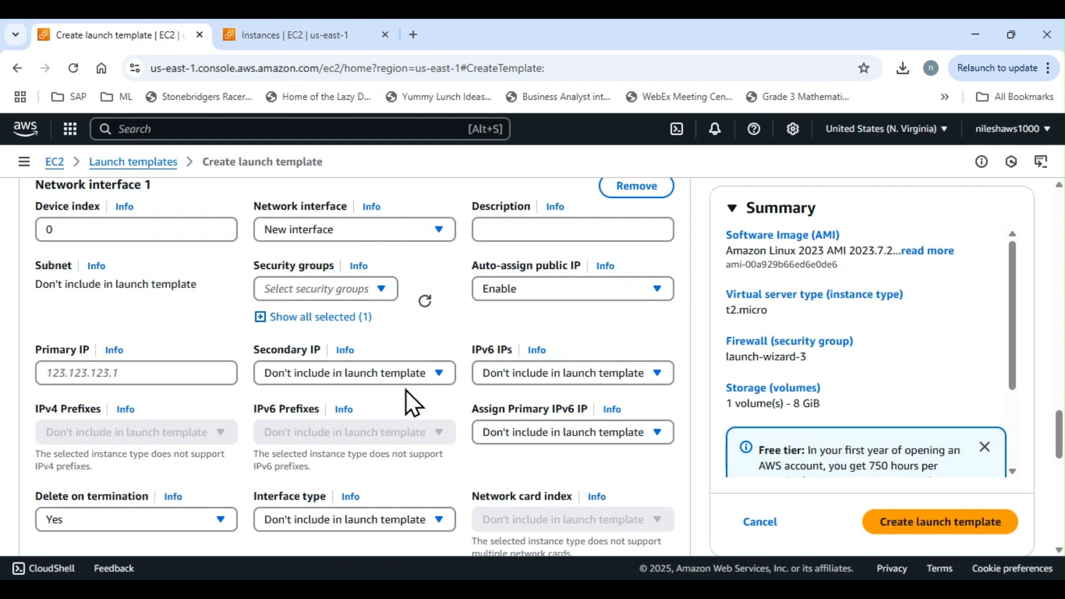
- Review the launch template's storage volumes, resource tags and configuration summary
scroll(364, 370, "up", 1)
scroll(364, 372, "down", 8)
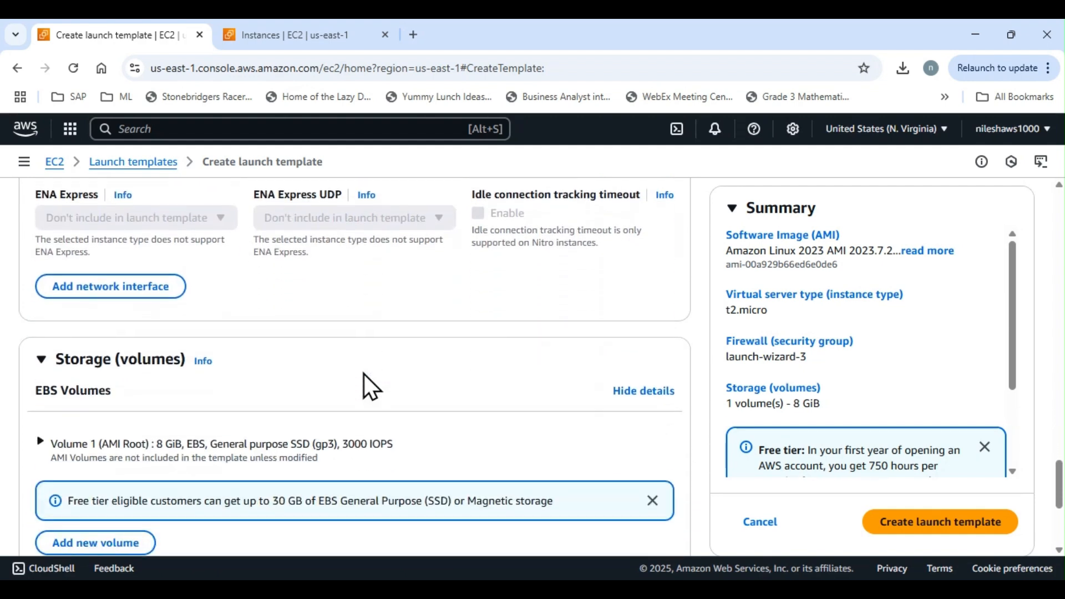
scroll(364, 374, "down", 2)
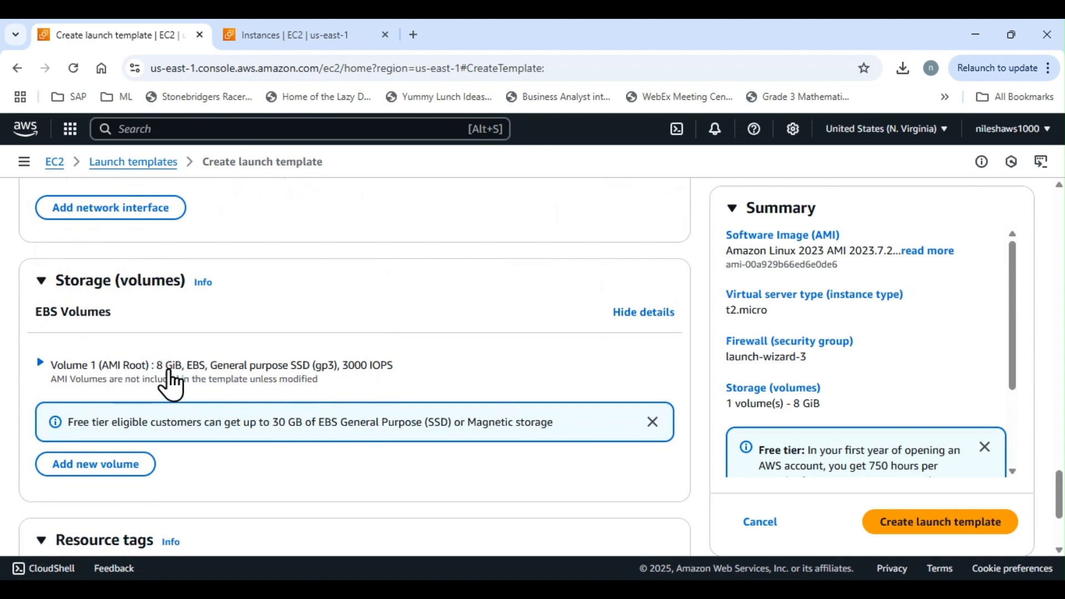
scroll(317, 368, "down", 2)
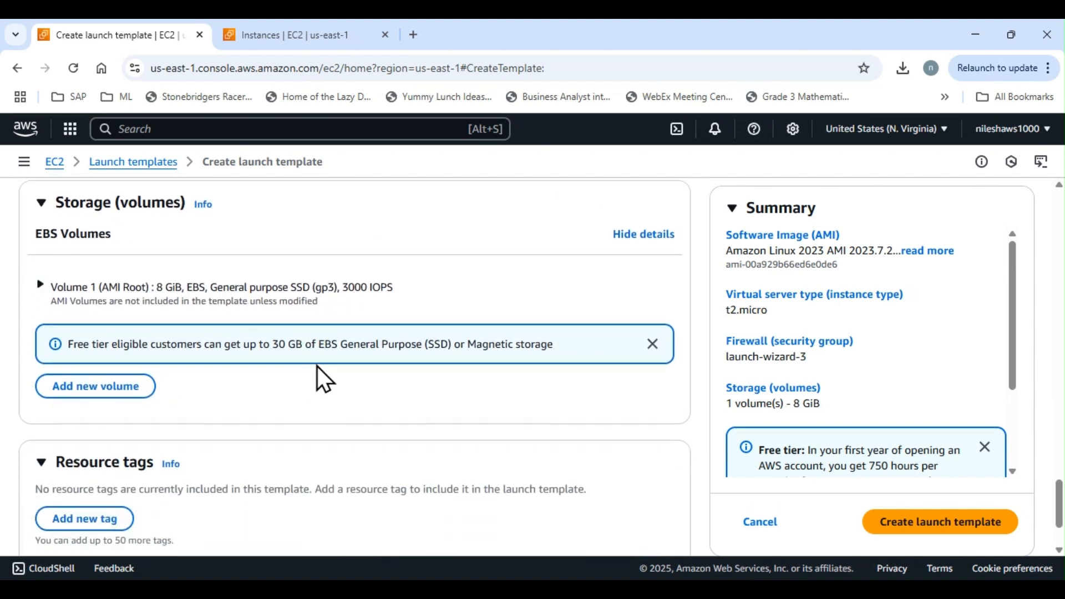
scroll(317, 365, "down", 3)
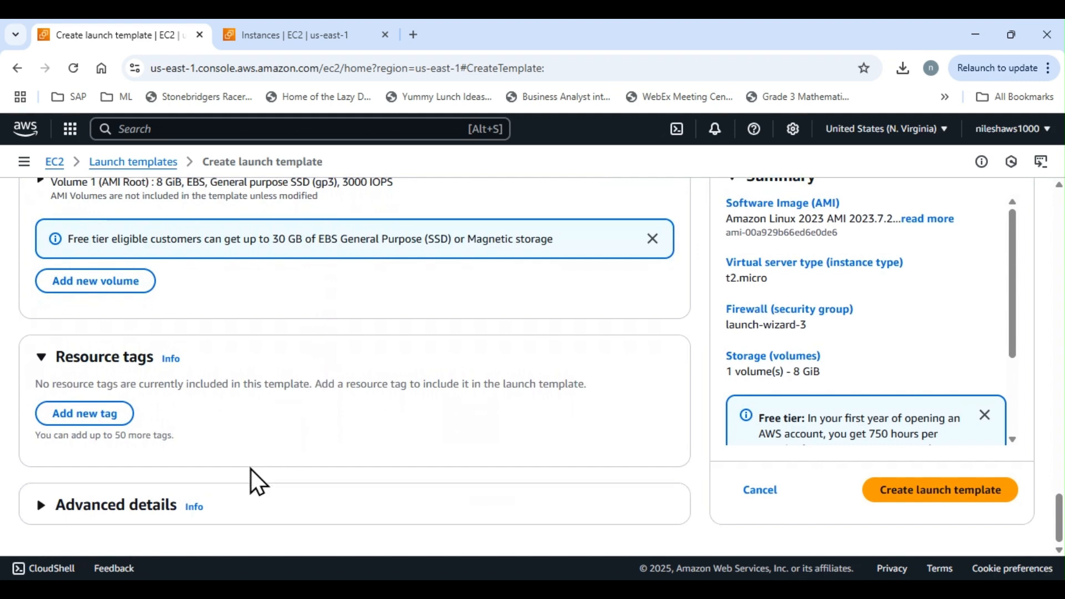
scroll(887, 328, "up", 4)
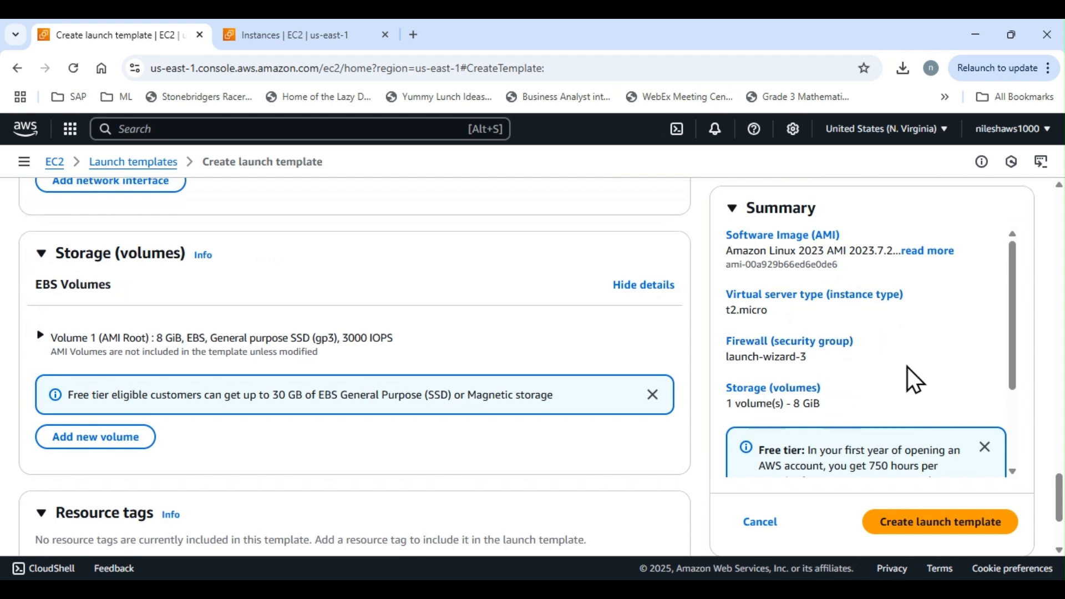
- Create the launch template with the configured settings, leaving its storage volumes and resource tags at their defaults
scroll(950, 361, "down", 4)
scroll(937, 454, "down", 3)
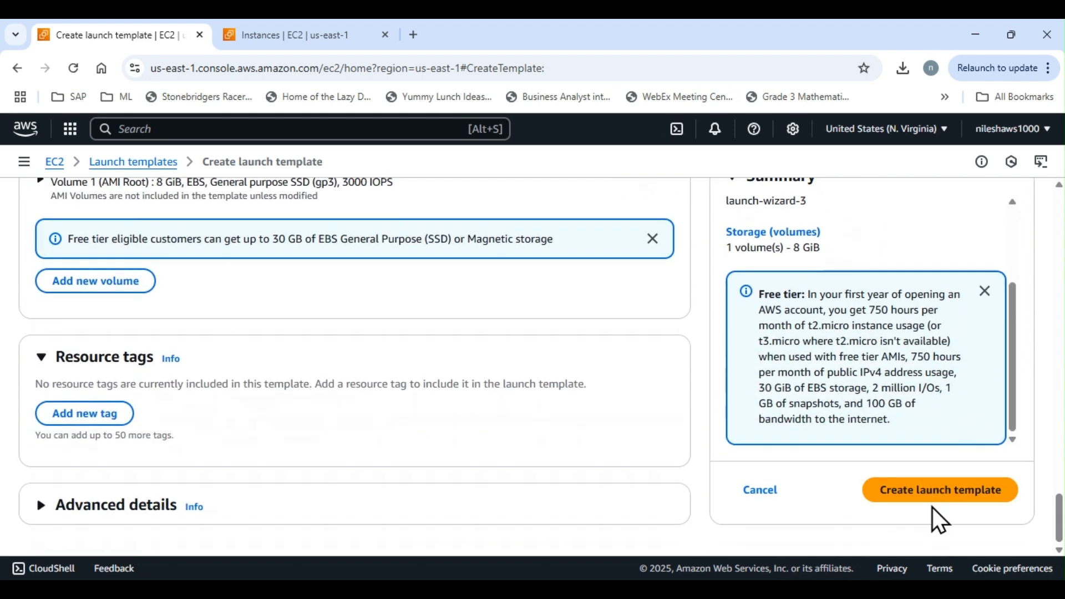
left_click(936, 490)
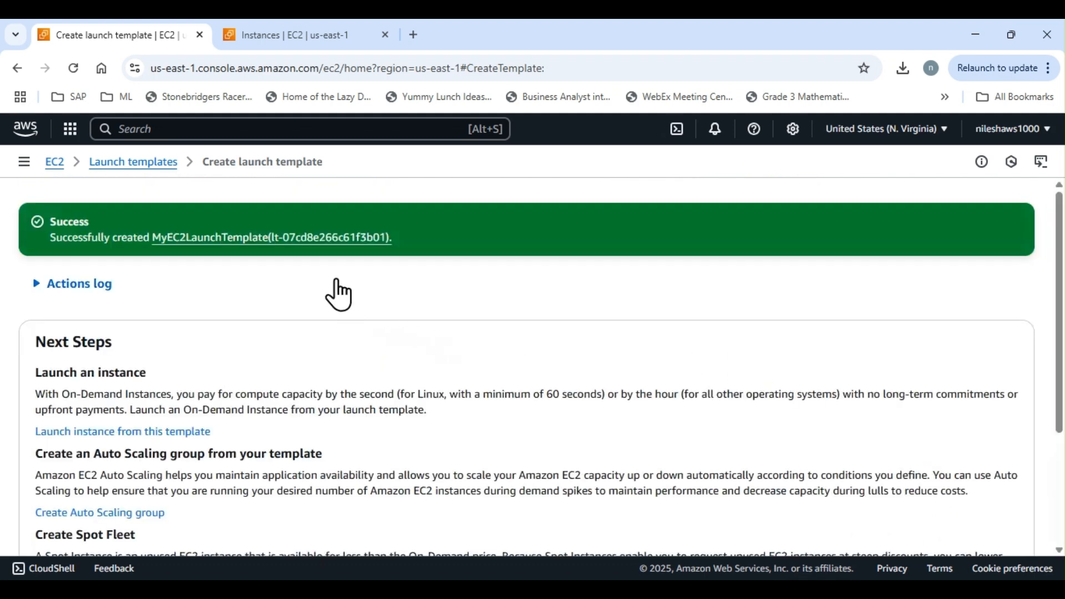
- Start creating an EC2 Auto Scaling group and name it MyAutoScalingGrp
left_click(56, 163)
scroll(86, 314, "down", 10)
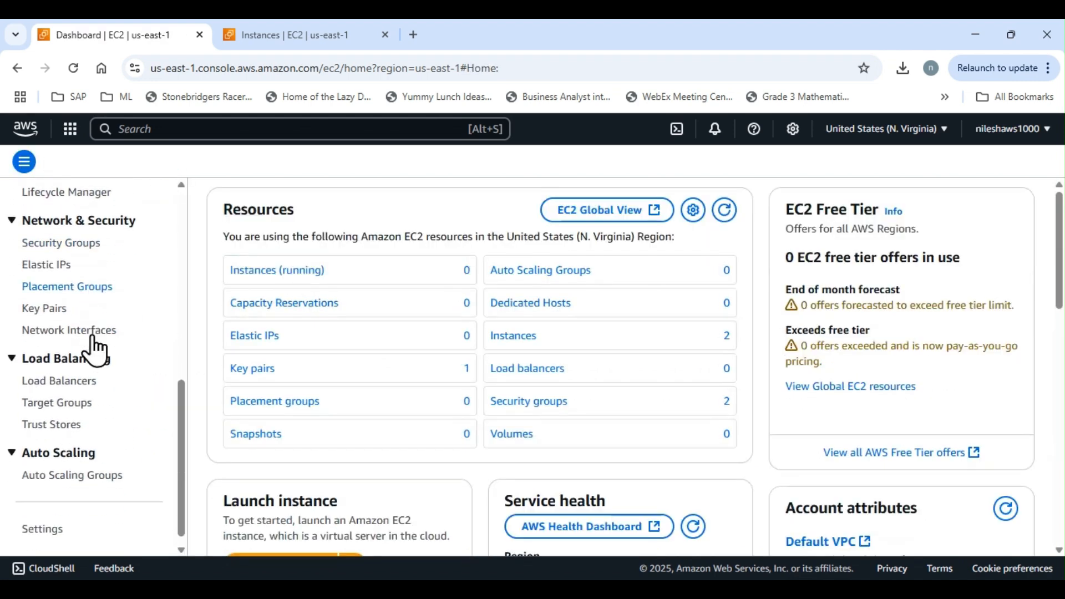
left_click(102, 466)
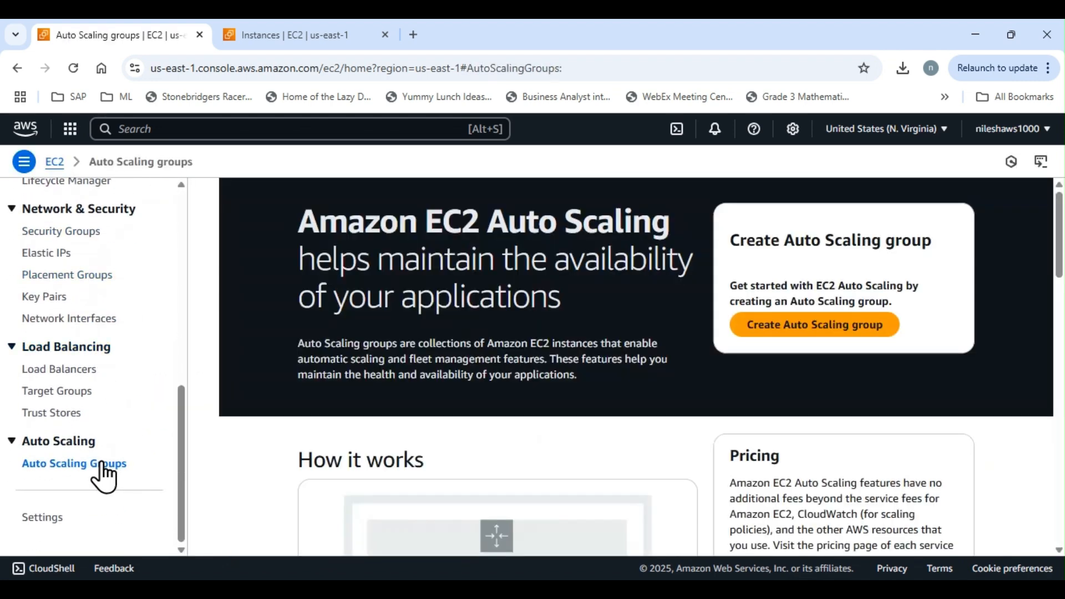
left_click(798, 325)
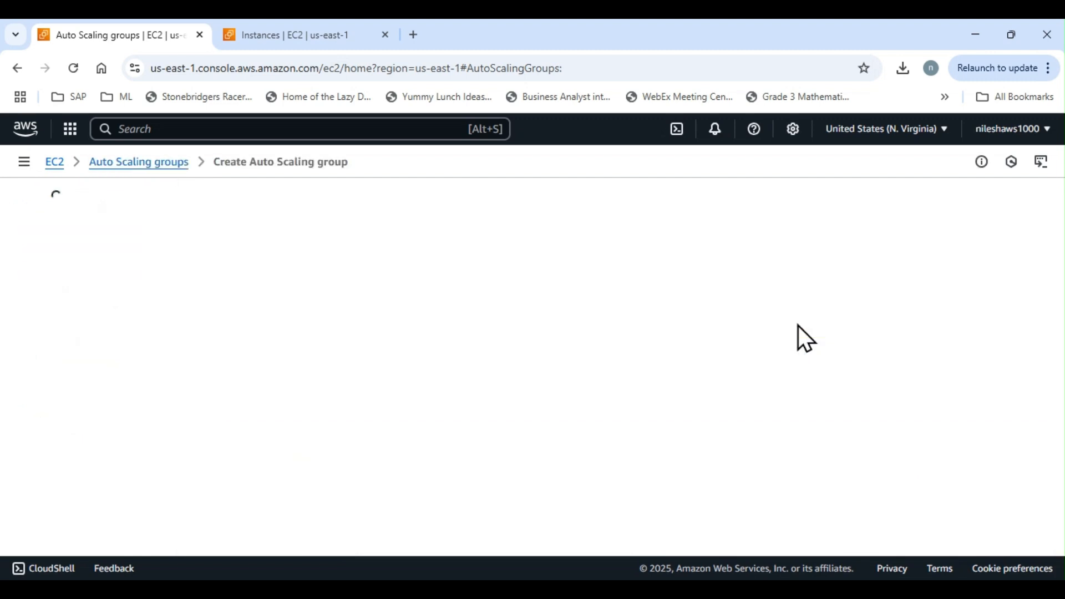
left_click(413, 352)
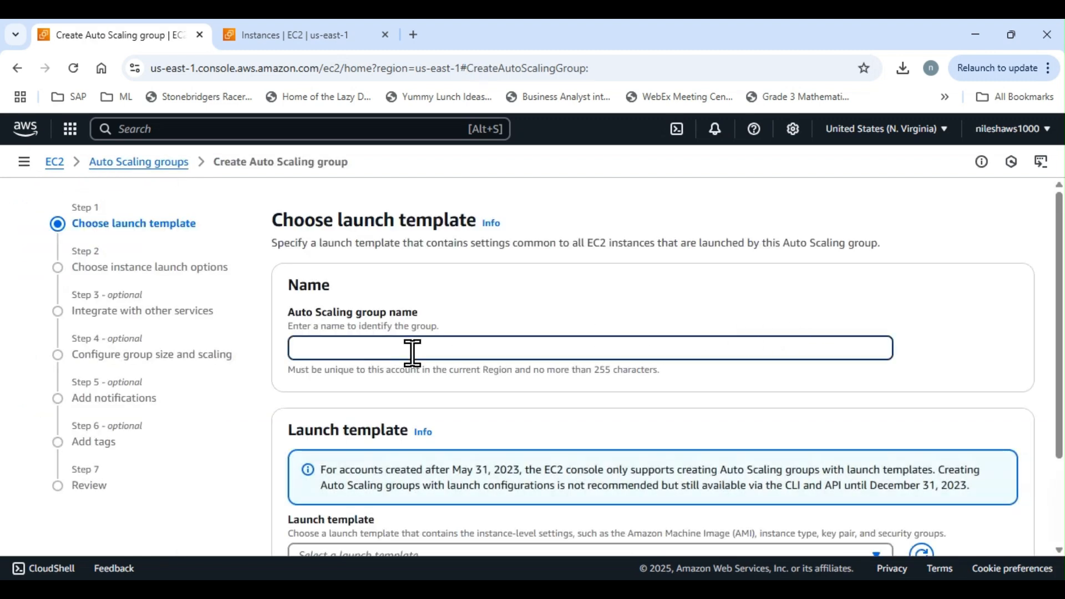
type("MyAutoScalingGrp")
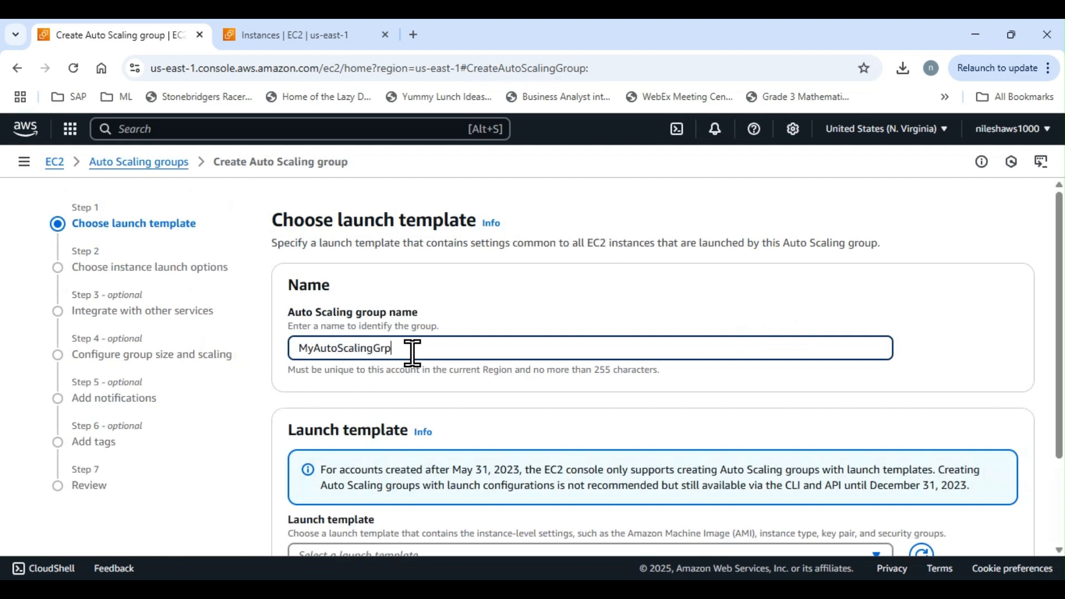
- Select MyEC2LaunchTemplate as the group's launch template and continue to the instance launch options
scroll(413, 353, "down", 3)
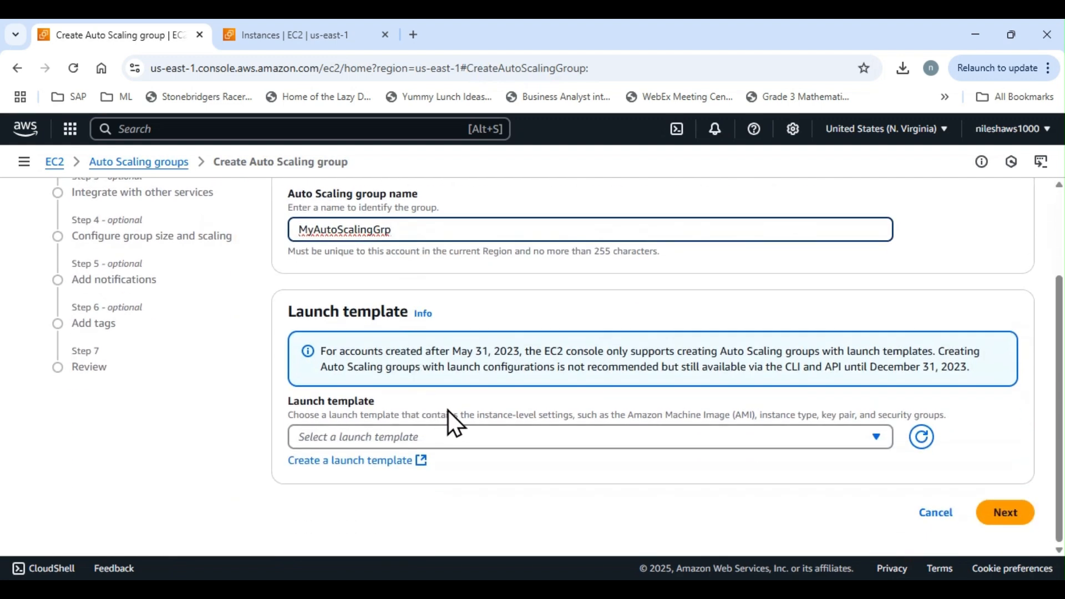
left_click(458, 437)
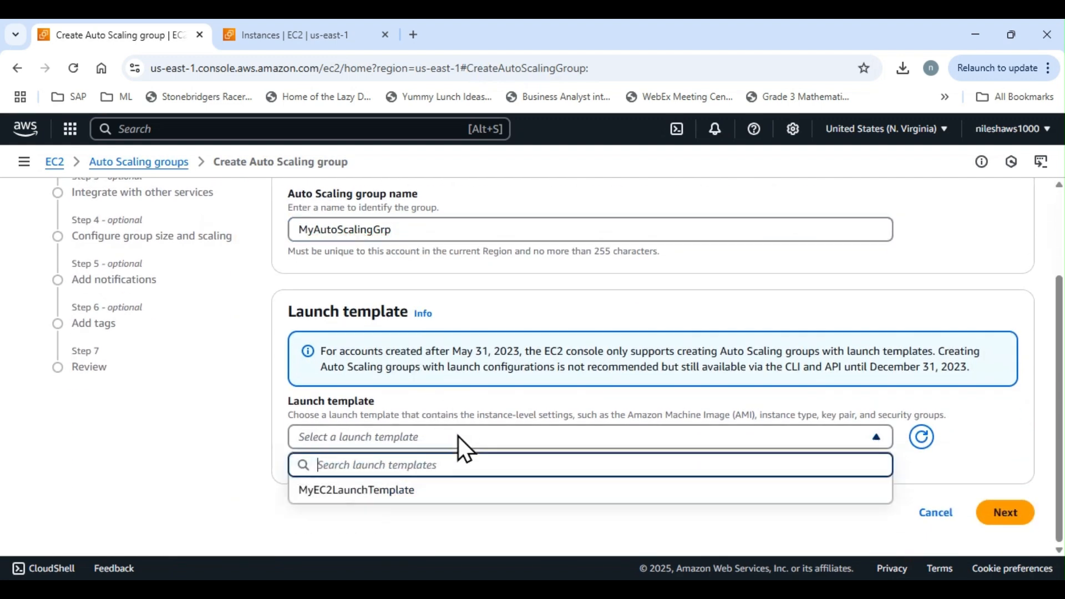
left_click(408, 490)
scroll(531, 454, "down", 1)
scroll(532, 454, "down", 4)
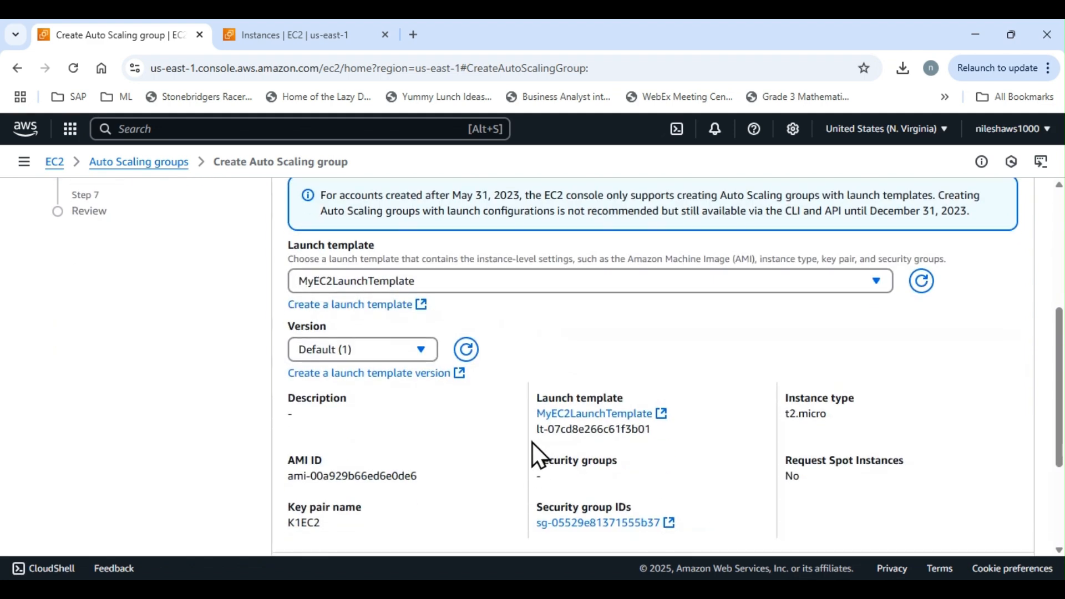
scroll(502, 377, "down", 2)
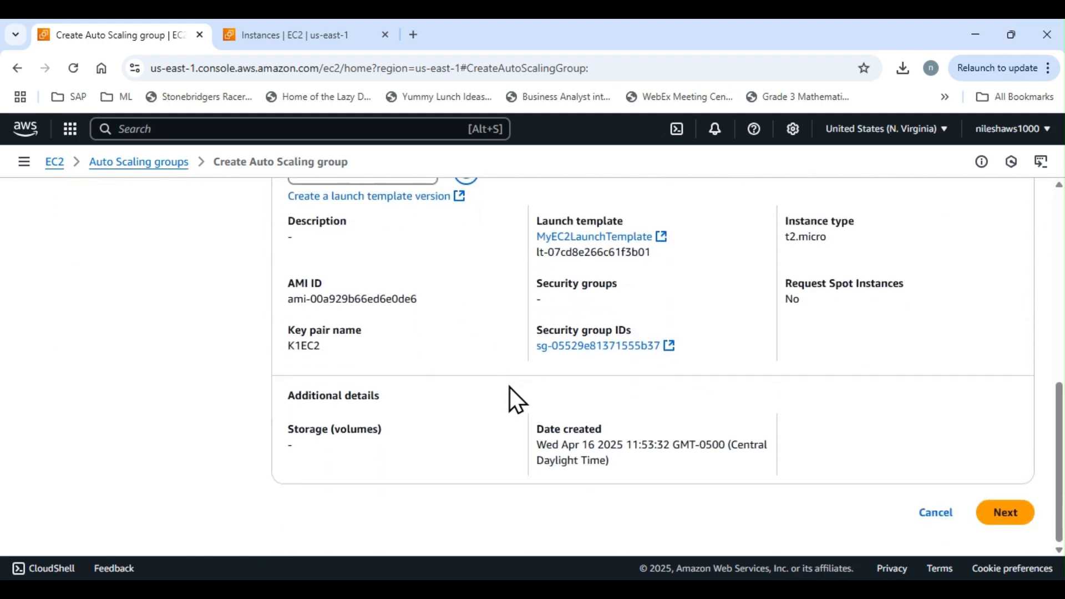
left_click(1006, 512)
- Select all six subnets from us-east-1a to us-east-1f in the default VPC, keep Balanced best effort, and continue to service integration
scroll(687, 366, "down", 3)
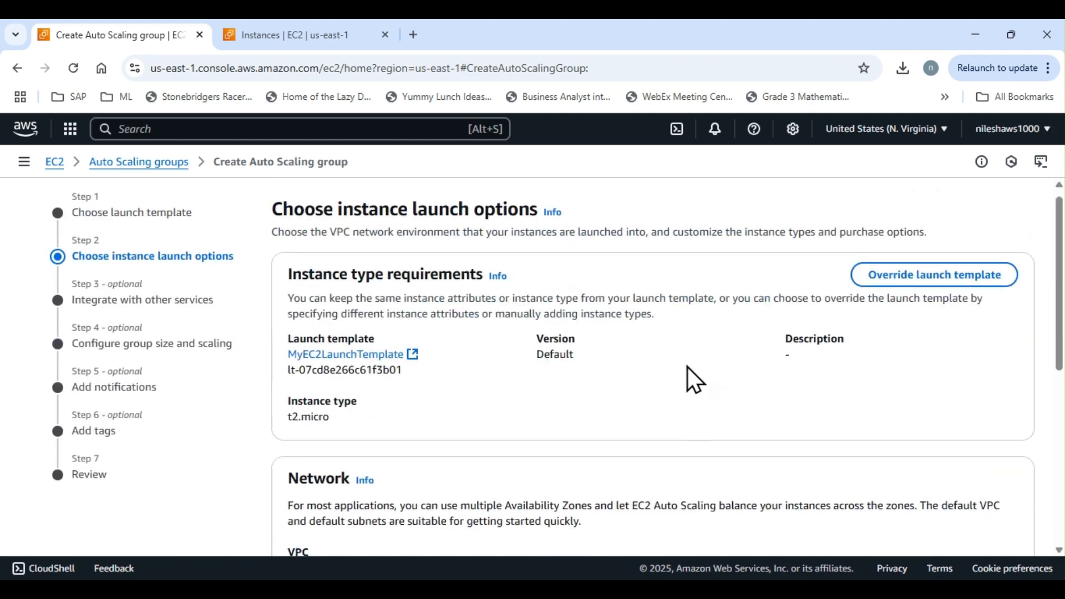
scroll(687, 365, "down", 2)
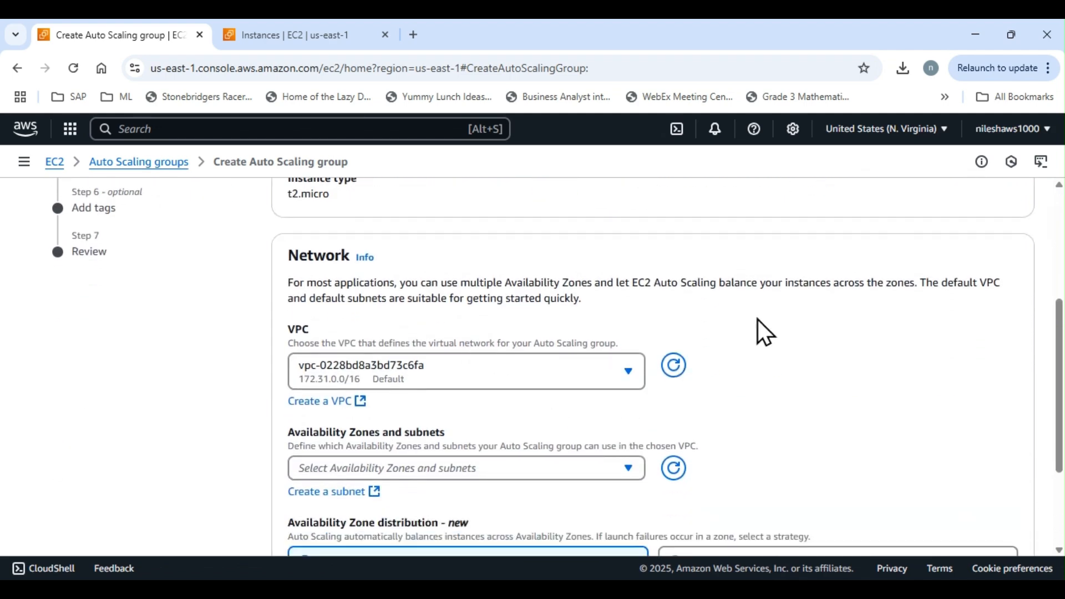
scroll(776, 325, "down", 1)
scroll(749, 336, "down", 2)
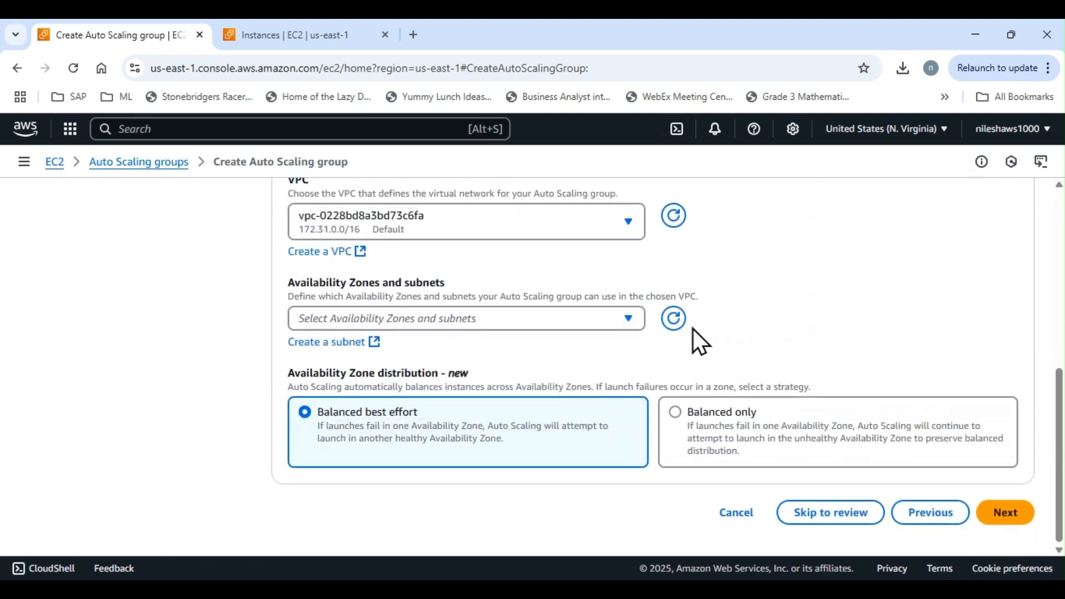
left_click(631, 320)
left_click(347, 383)
left_click(334, 419)
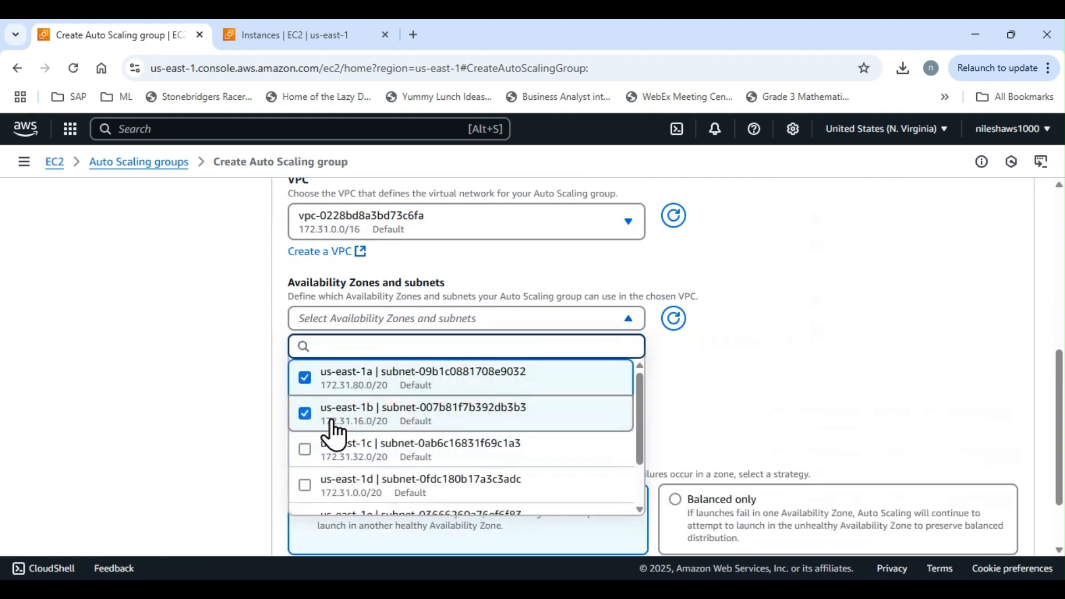
left_click(335, 451)
left_click(367, 491)
scroll(451, 444, "down", 1)
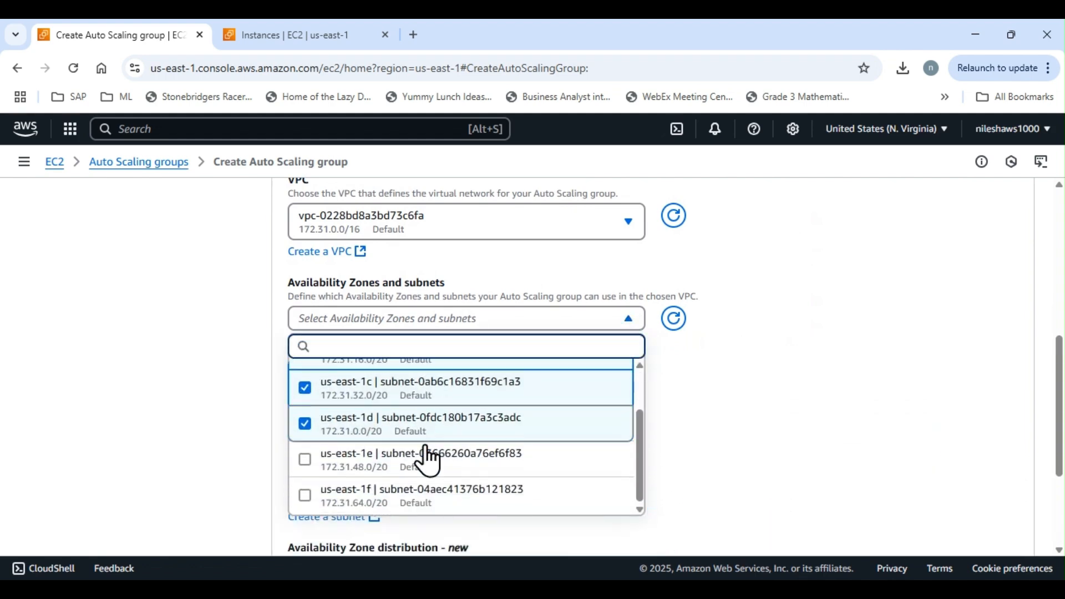
left_click(411, 463)
left_click(425, 497)
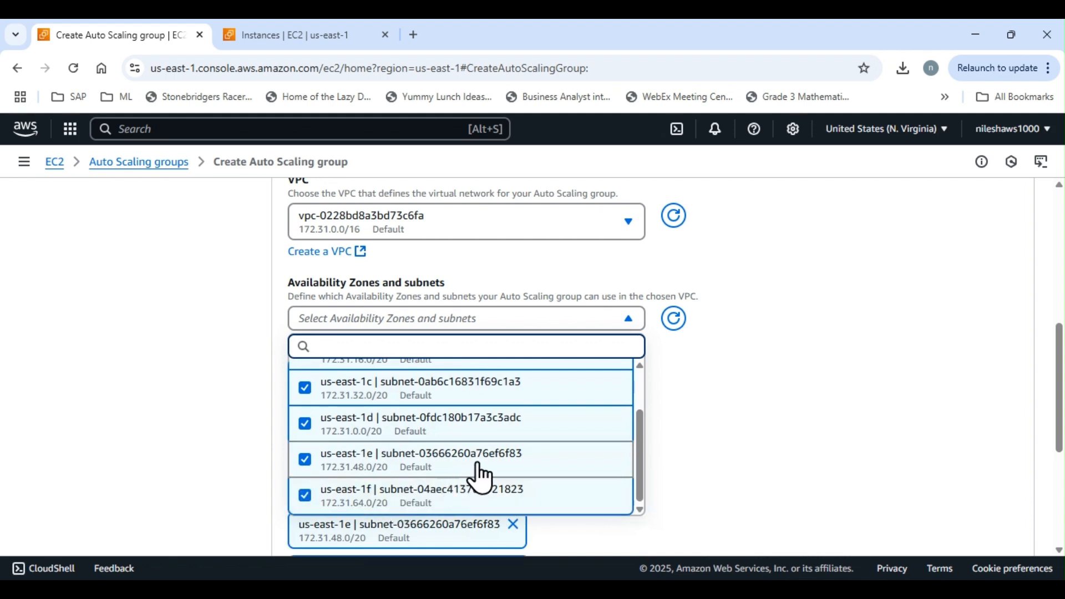
scroll(475, 471, "down", 3)
left_click(738, 360)
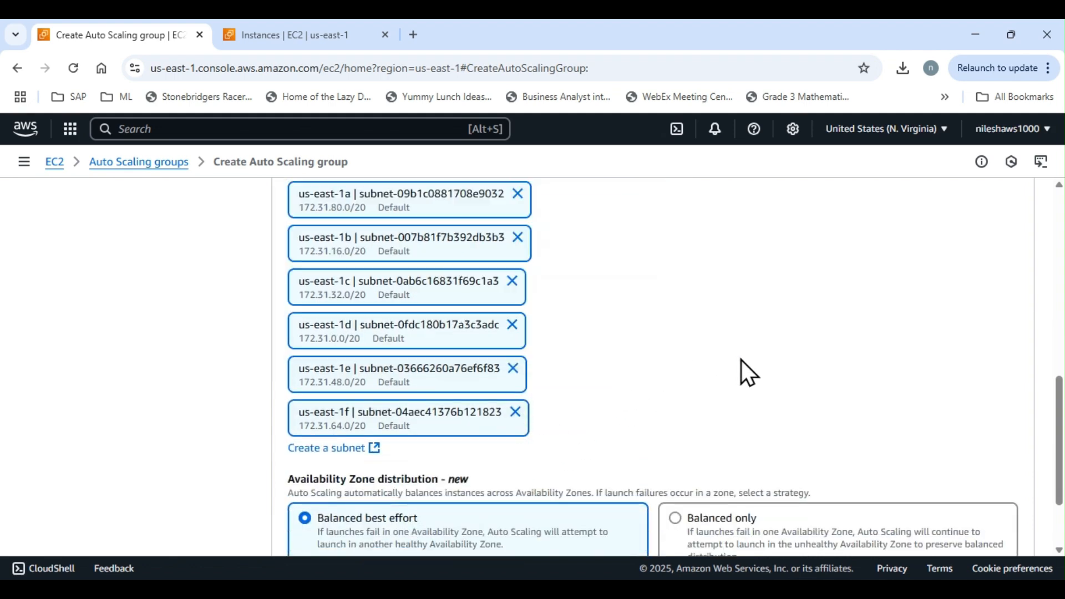
scroll(744, 361, "down", 2)
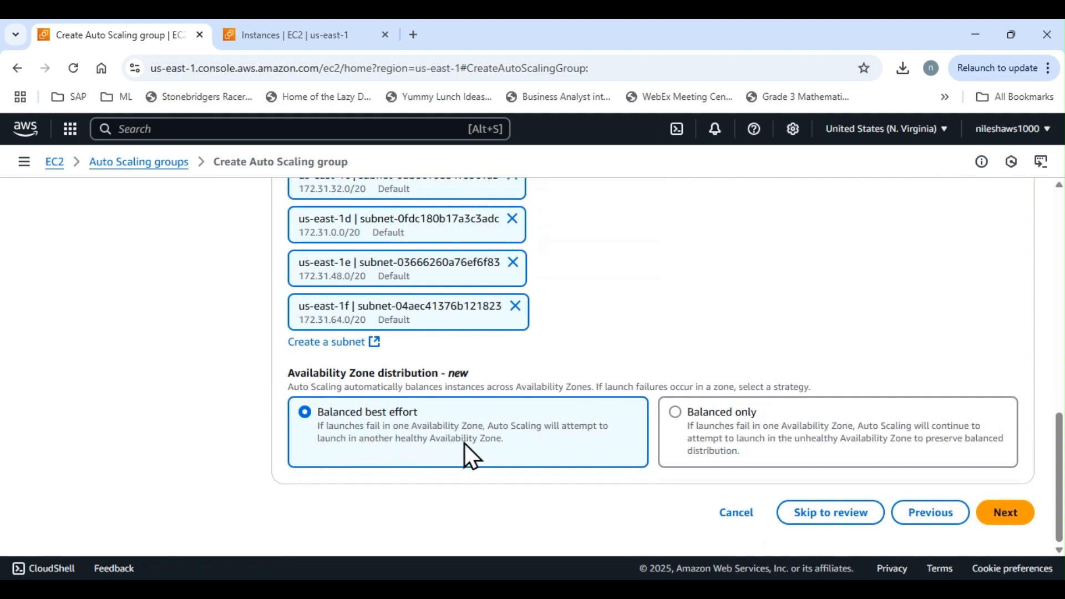
left_click(1004, 515)
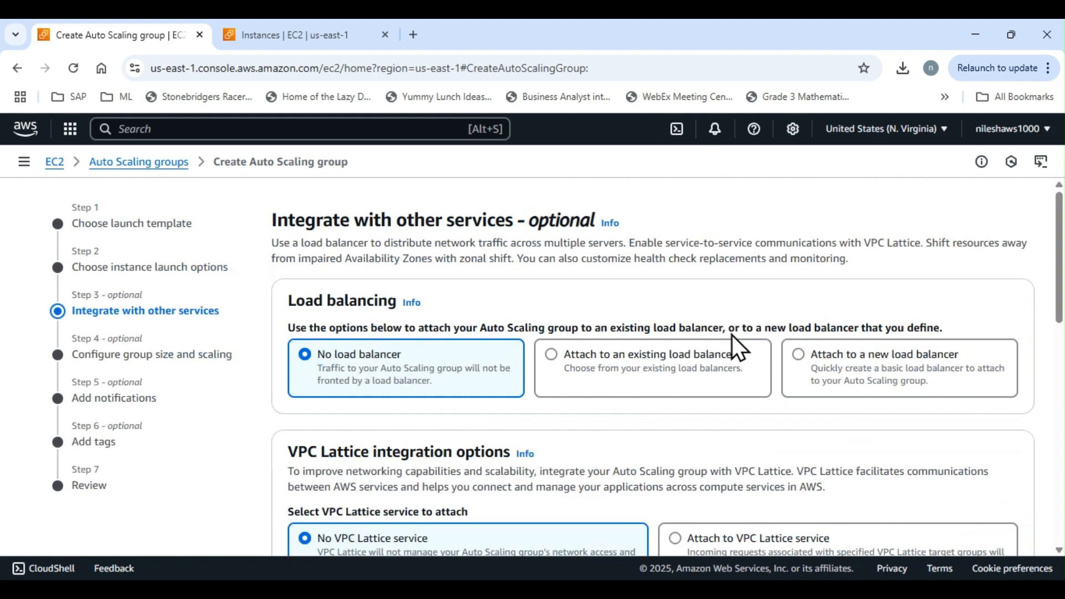
- Keep No load balancer, No VPC Lattice service and the default health checks, and continue to group size and scaling
scroll(476, 351, "down", 2)
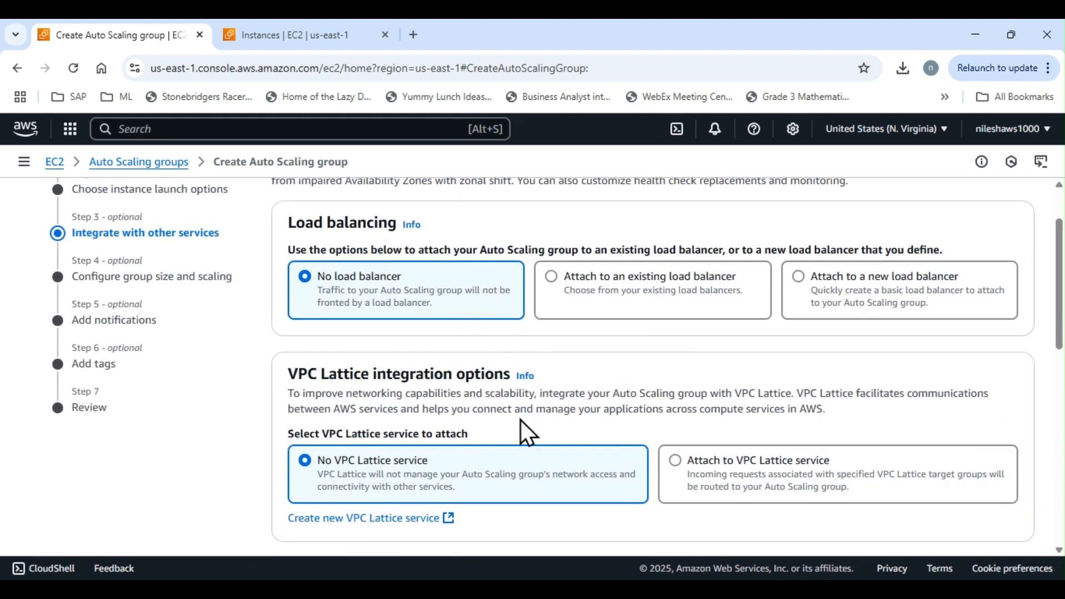
scroll(685, 404, "down", 4)
scroll(686, 404, "down", 3)
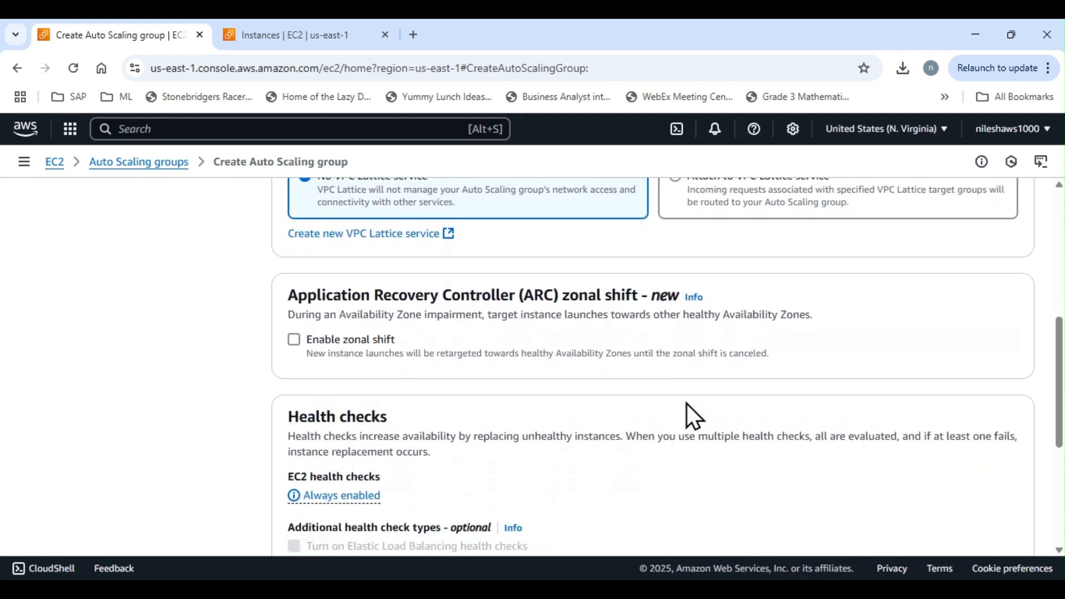
scroll(687, 404, "down", 3)
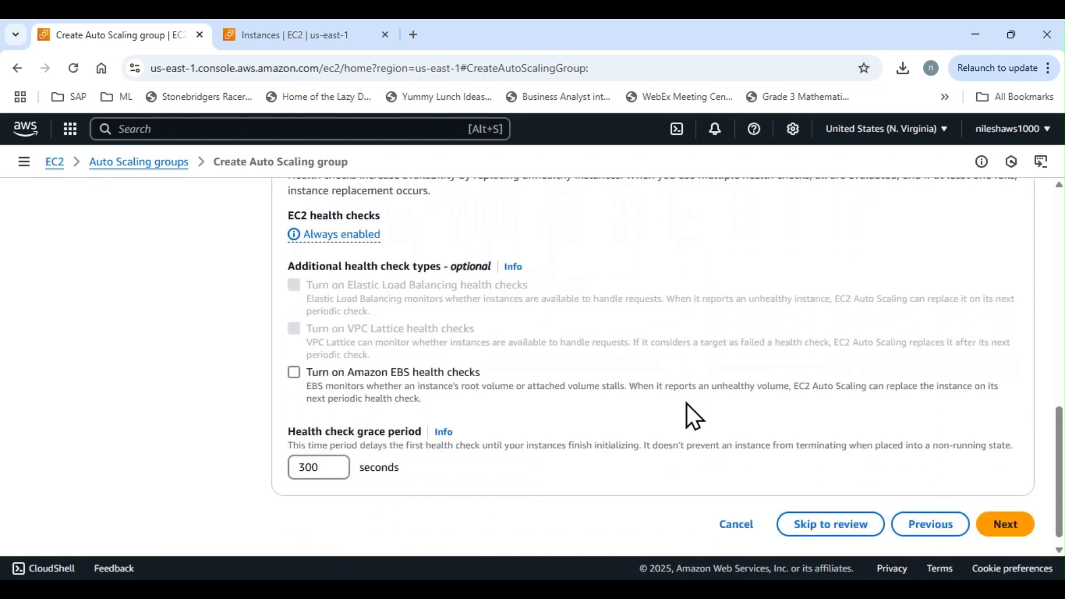
left_click(1006, 527)
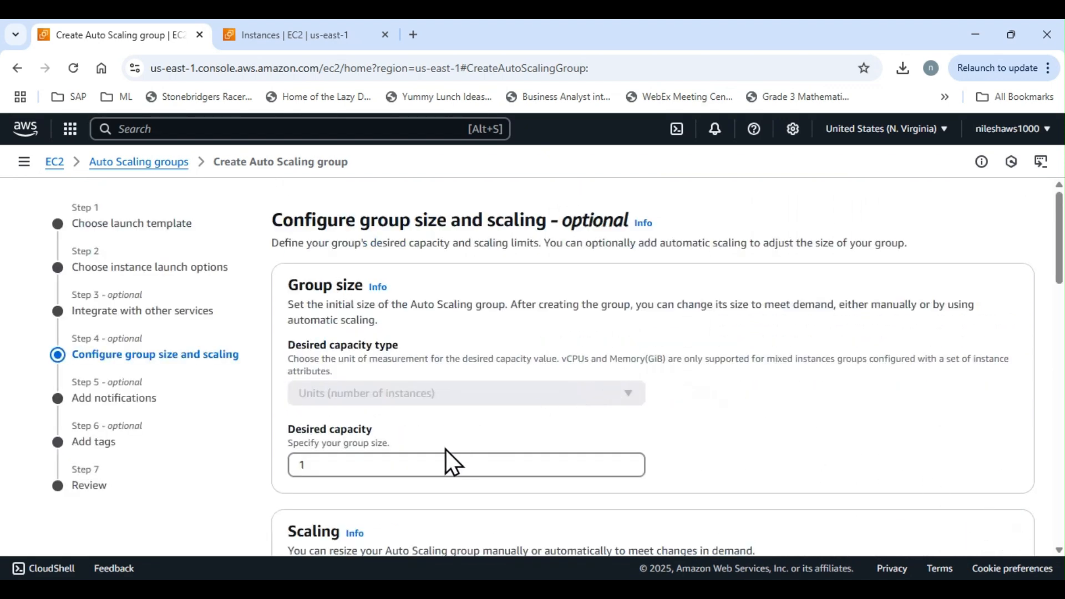
- Set the Auto Scaling group's desired capacity to 2 and its minimum desired capacity to 2
left_click(413, 462)
left_click_drag(413, 462, 263, 462)
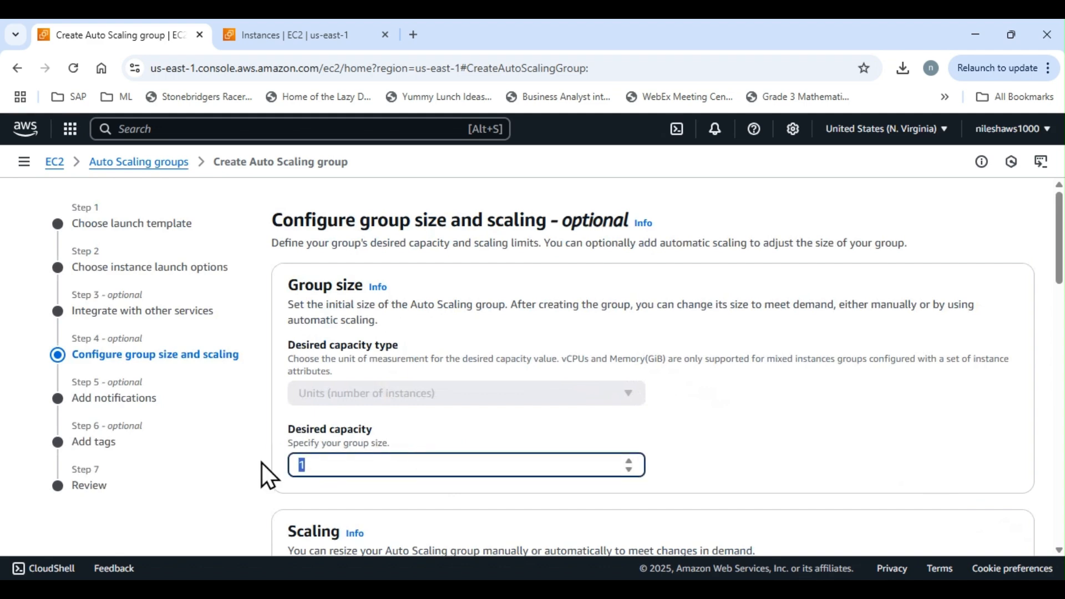
type("2")
scroll(633, 349, "down", 2)
scroll(681, 388, "down", 2)
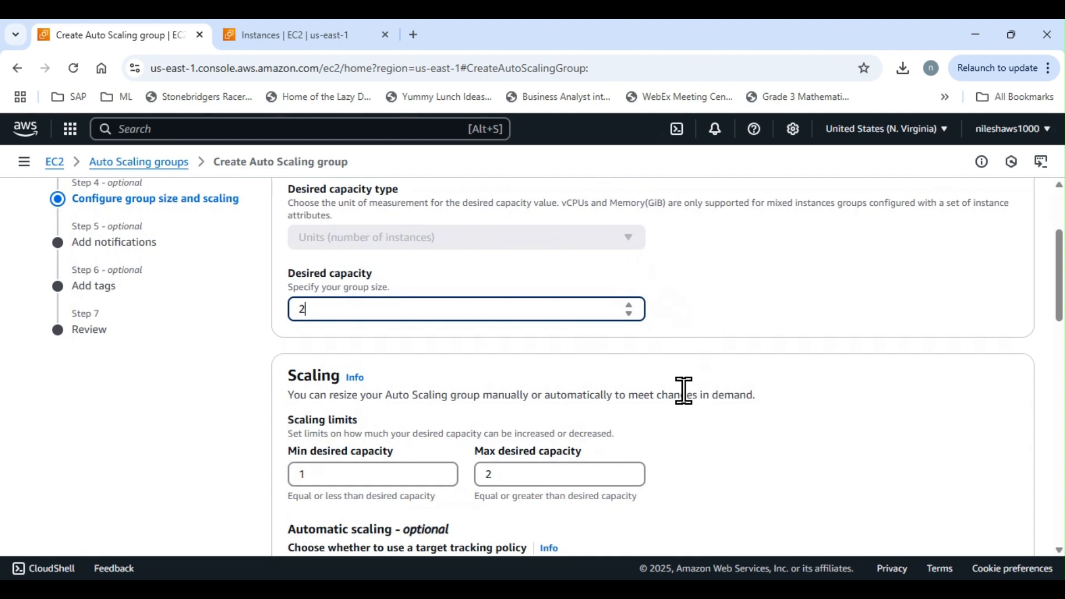
left_click_drag(383, 473, 214, 482)
type("2")
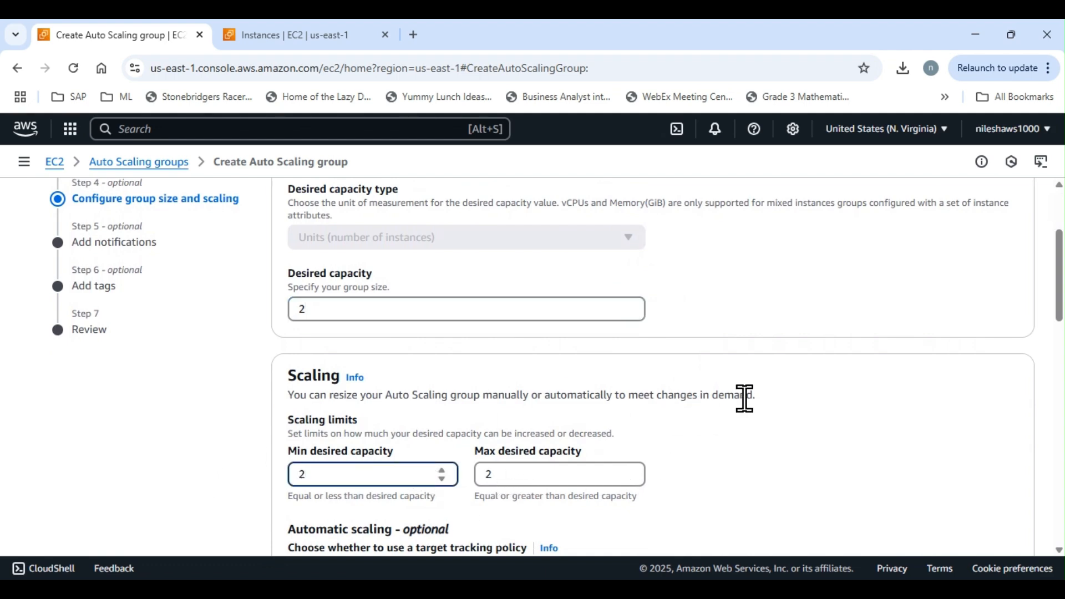
- Keep the default scaling, maintenance and capacity policies, and proceed to the review without adding notifications or tags
scroll(745, 399, "down", 3)
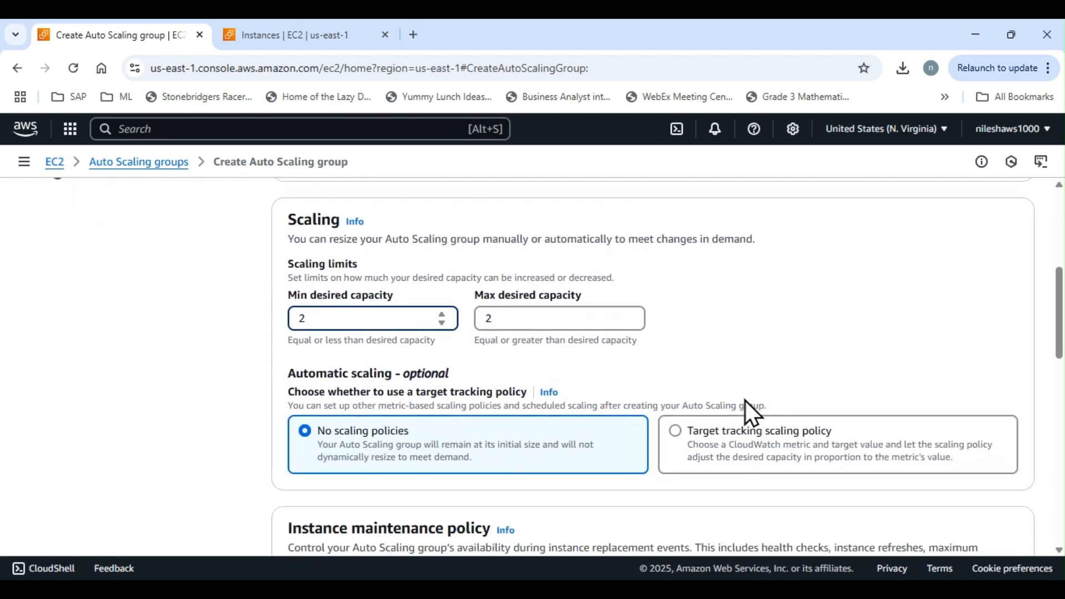
scroll(745, 401, "down", 2)
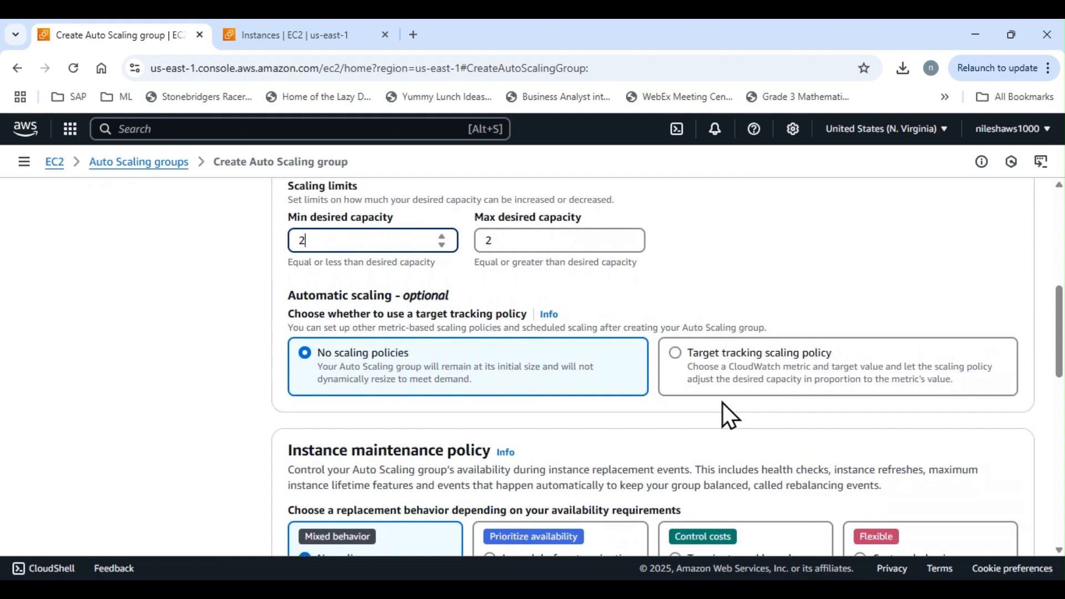
scroll(754, 405, "down", 3)
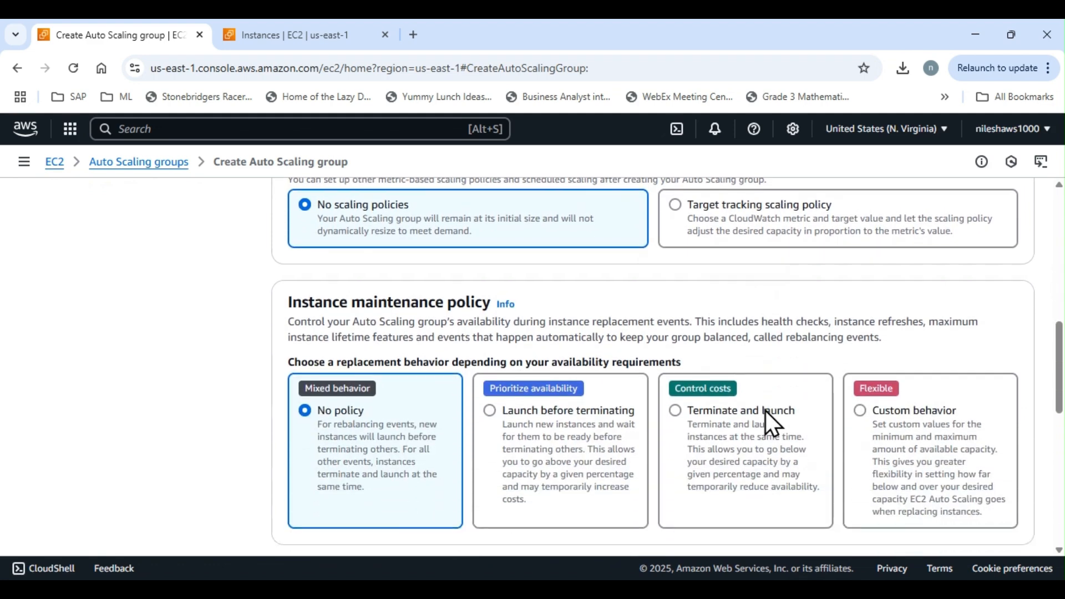
scroll(760, 430, "down", 7)
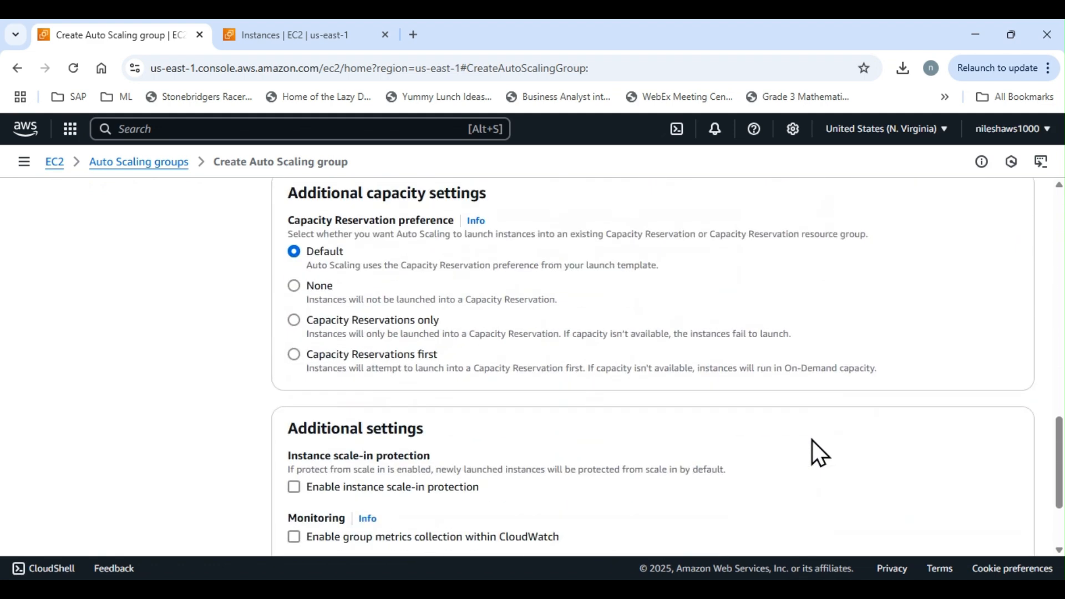
scroll(784, 404, "down", 3)
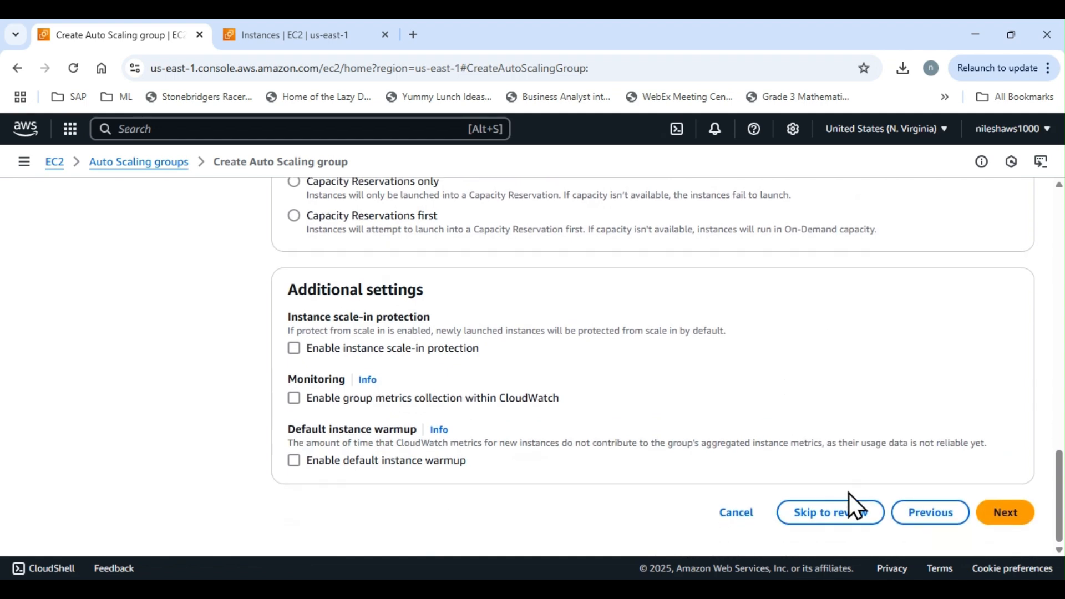
left_click(1005, 514)
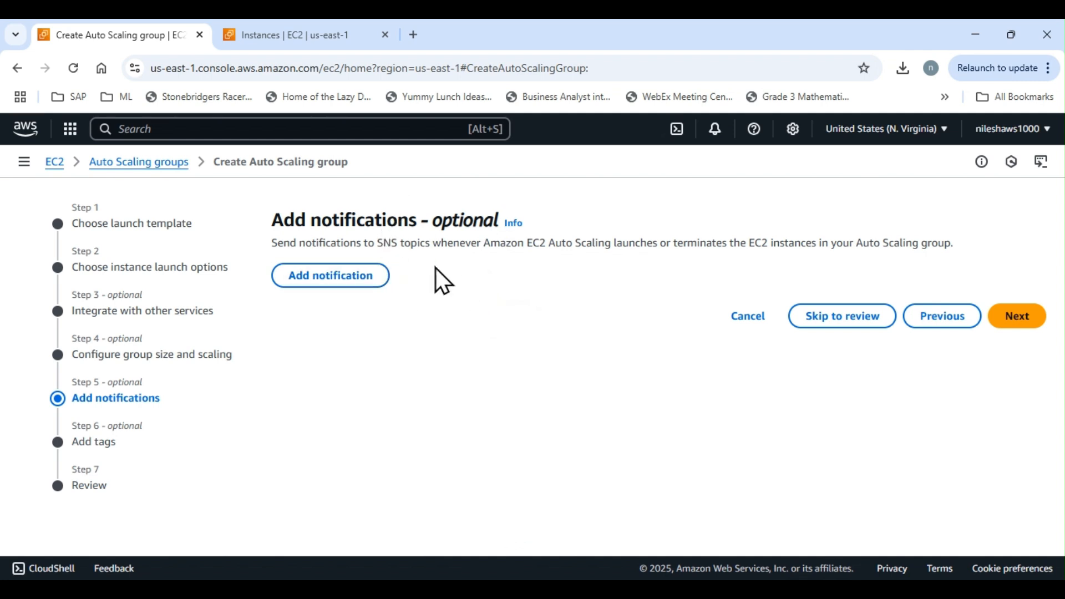
left_click(1010, 317)
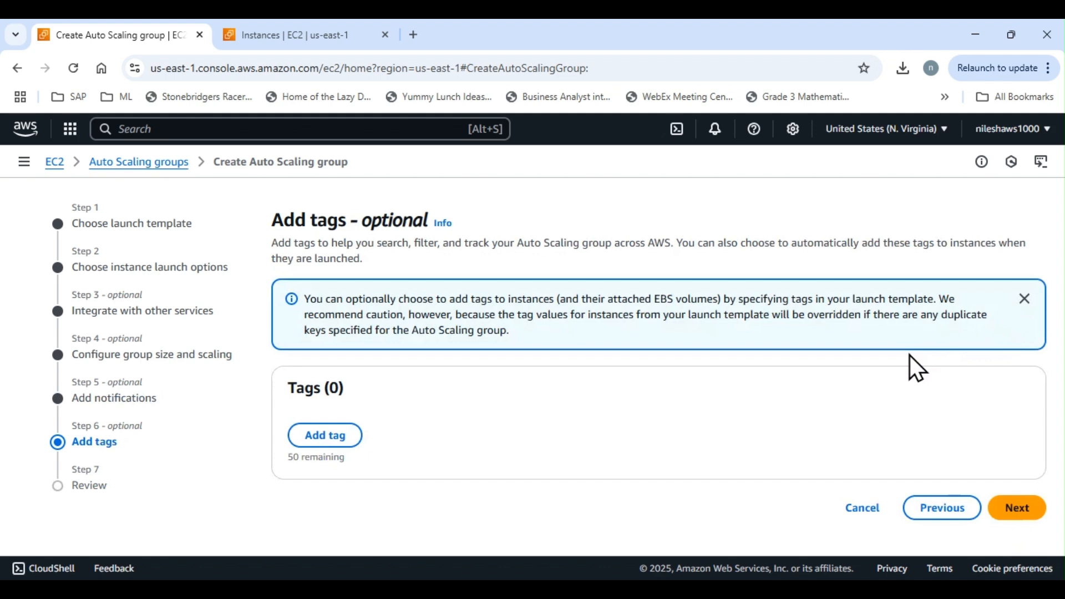
left_click(1015, 509)
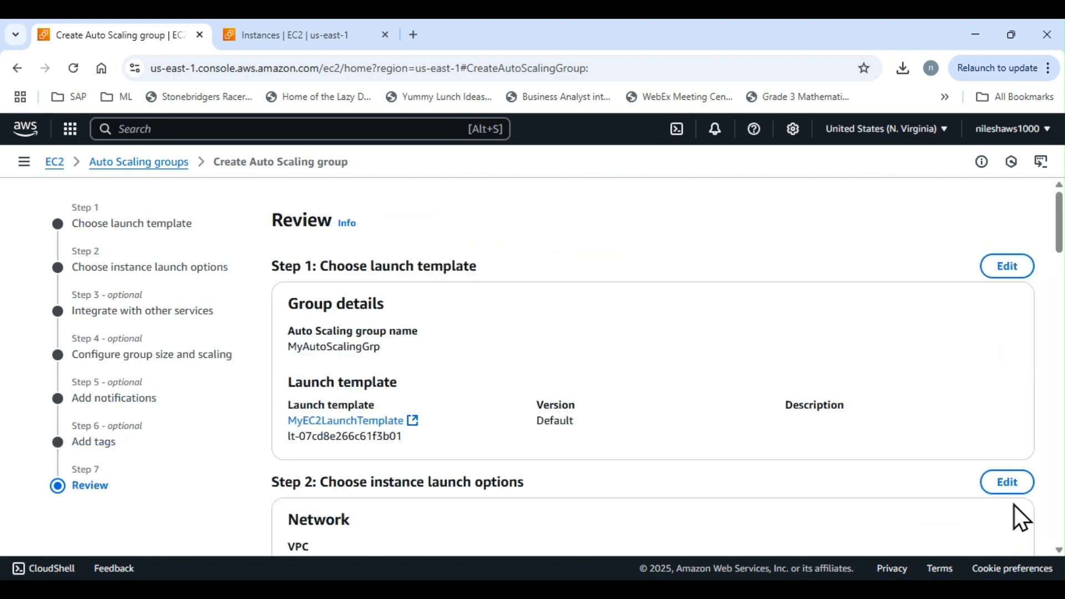
- Review the configuration of MyAutoScalingGrp through all steps and create the Auto Scaling group
scroll(951, 381, "down", 11)
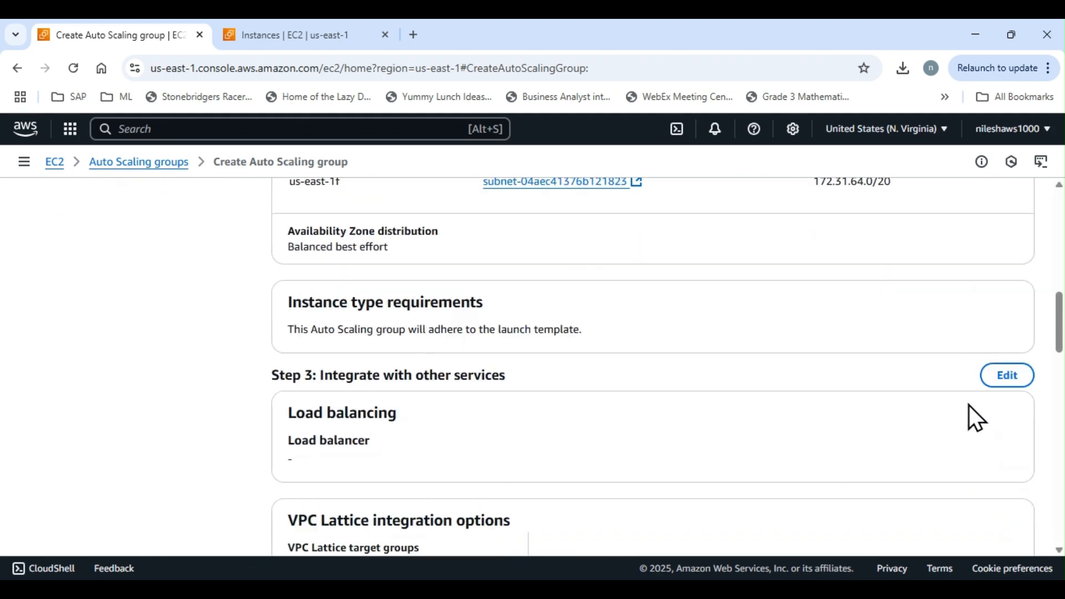
scroll(976, 417, "down", 15)
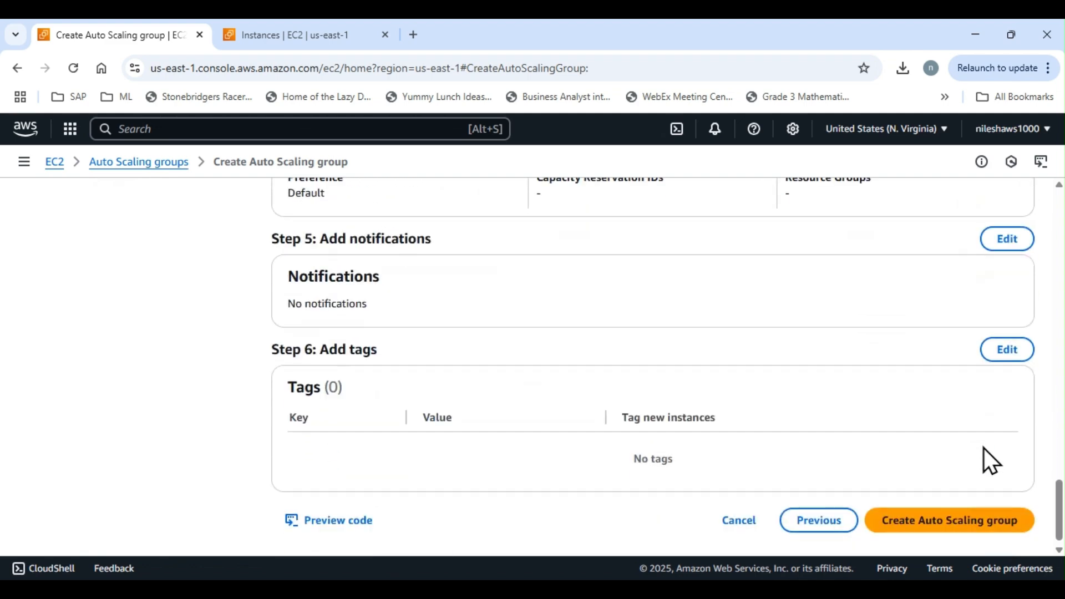
scroll(1007, 485, "down", 1)
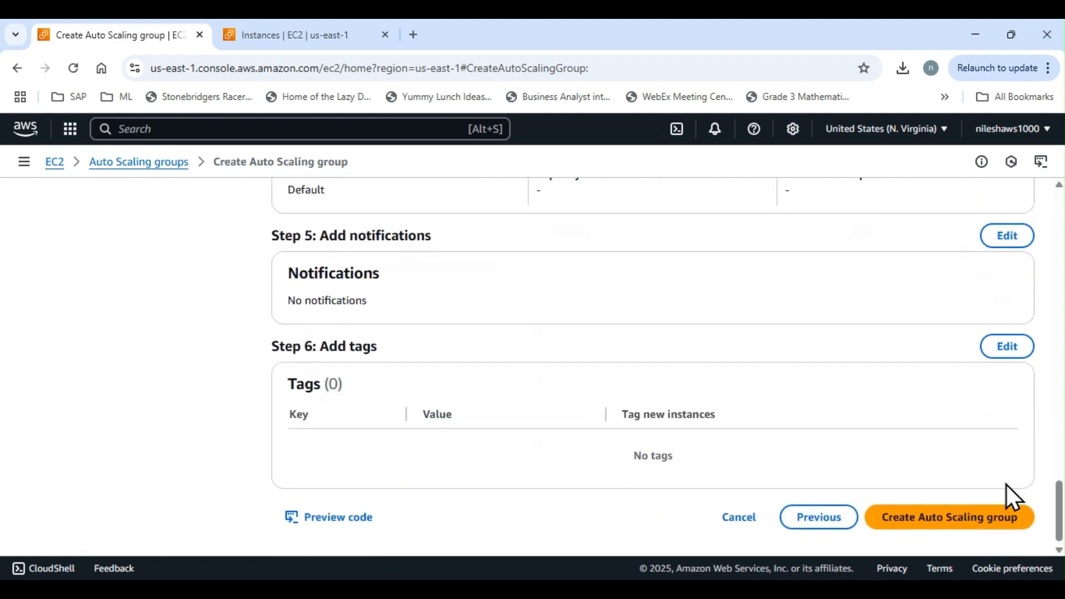
left_click(977, 517)
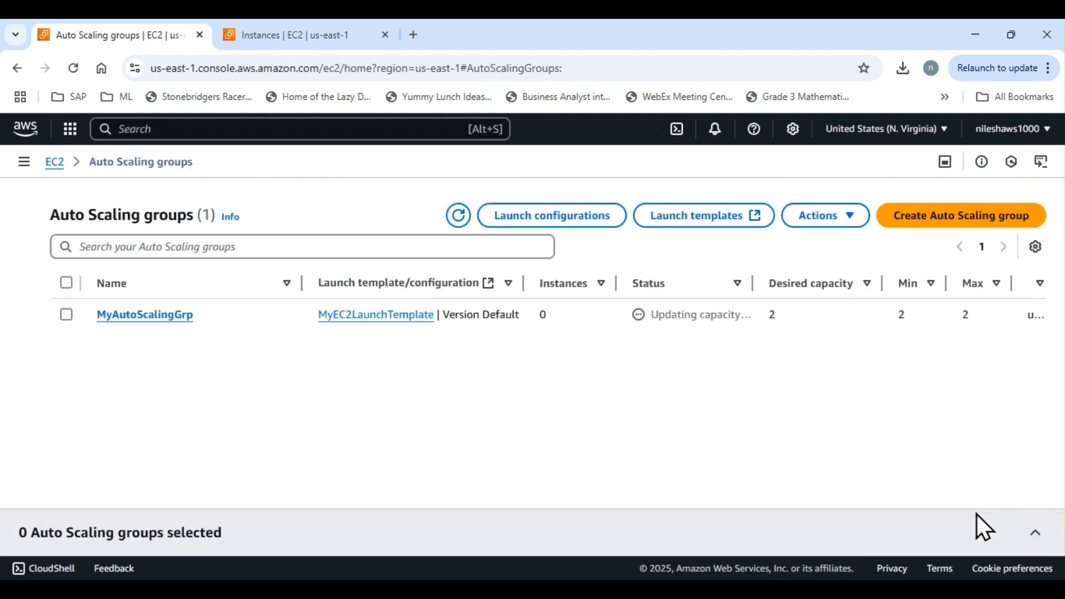
- Open MyAutoScalingGrp and check the lifecycle and health of the instances it manages
left_click(146, 313)
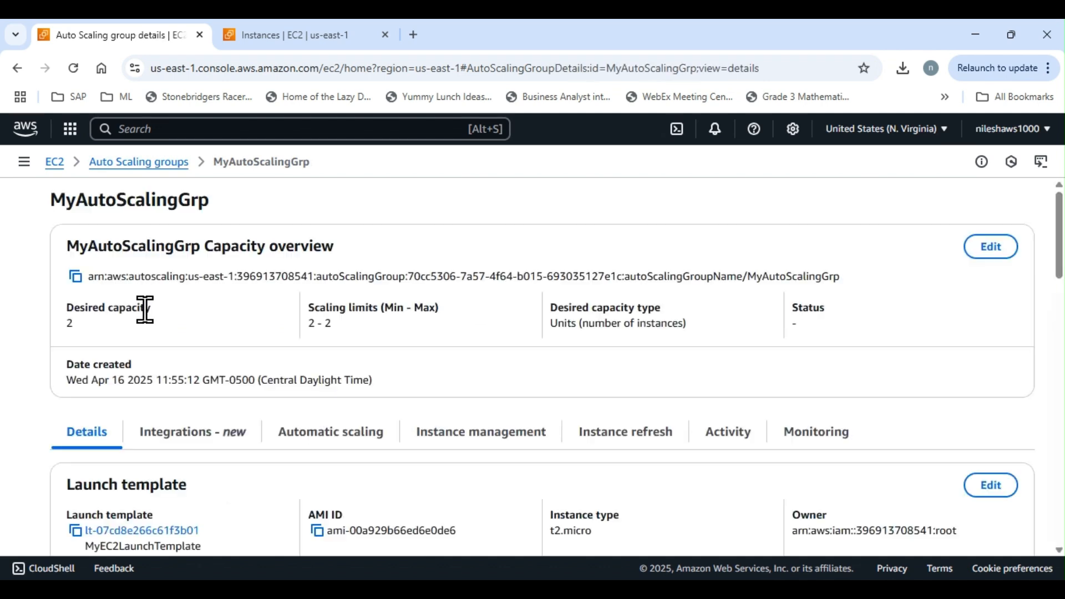
scroll(449, 314, "down", 1)
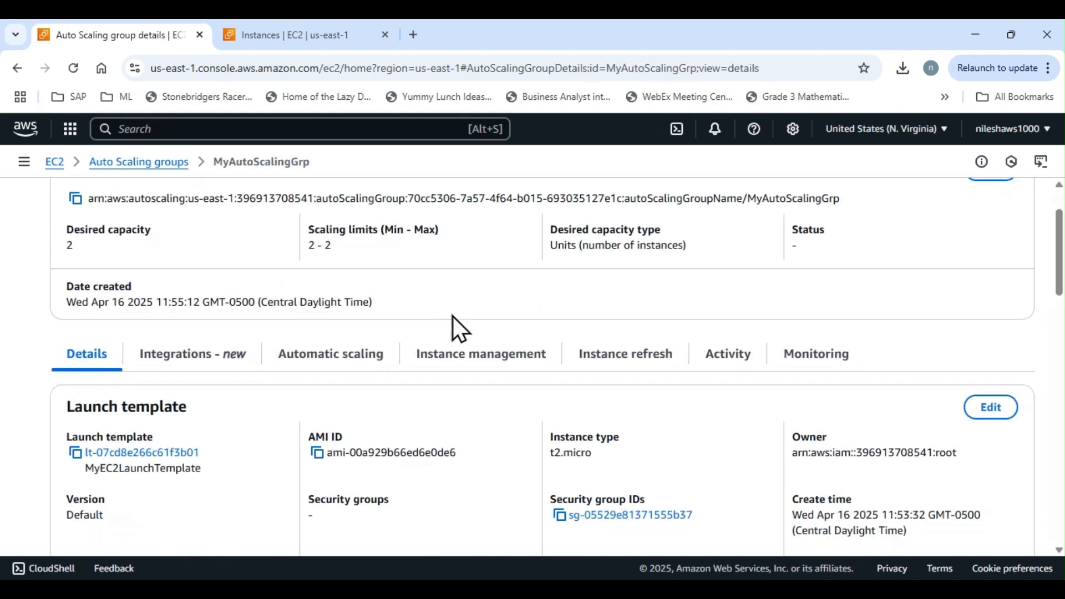
left_click(480, 362)
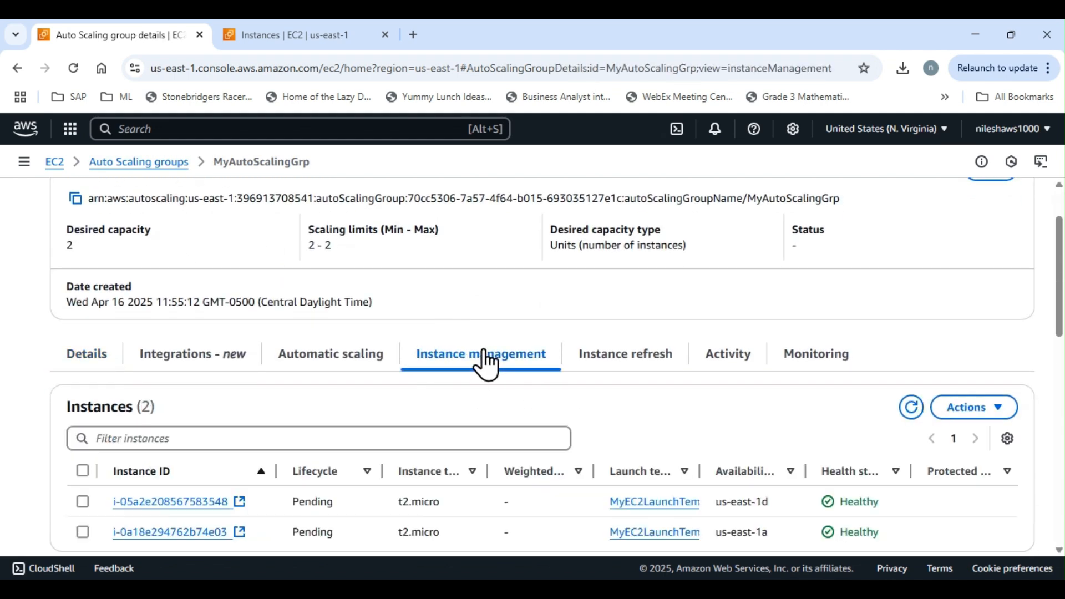
scroll(638, 374, "down", 2)
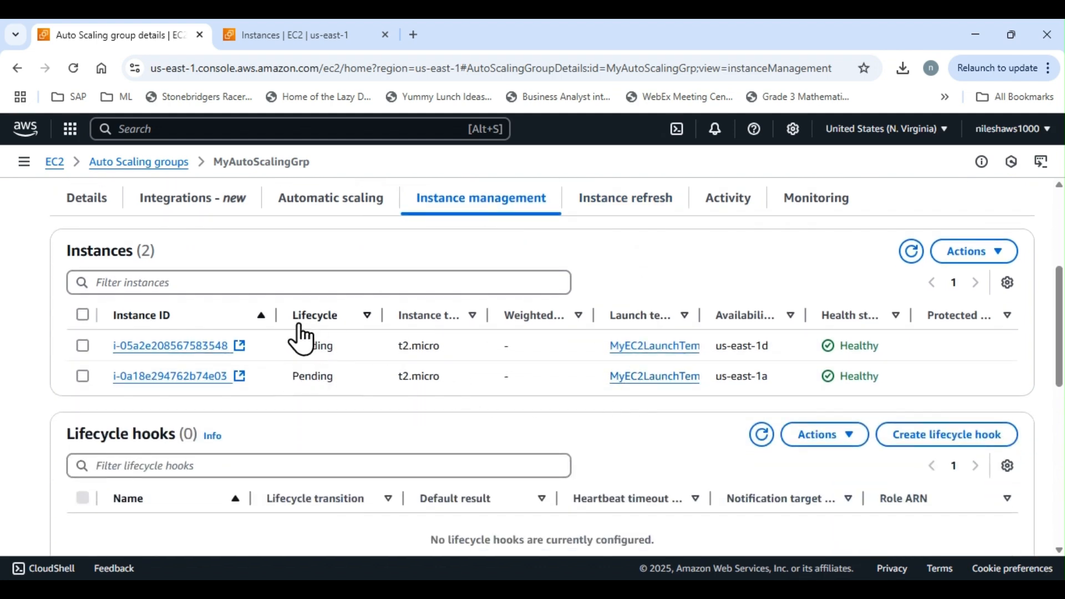
- Examine the activity history of MyAutoScalingGrp for the instance launches and their causes
left_click(740, 219)
scroll(645, 304, "down", 4)
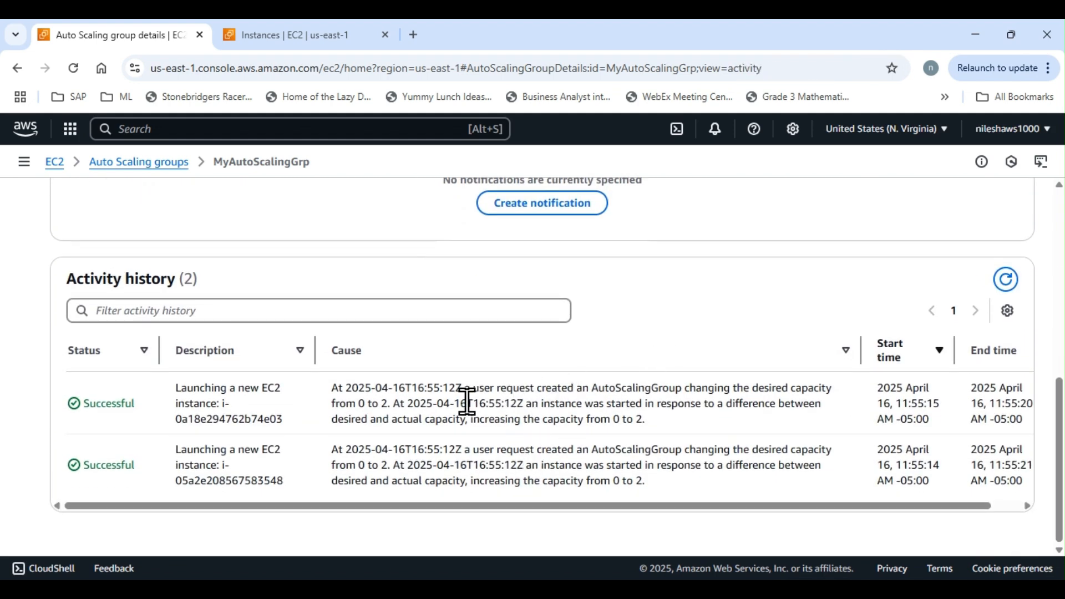
scroll(505, 388, "up", 2)
scroll(505, 388, "up", 6)
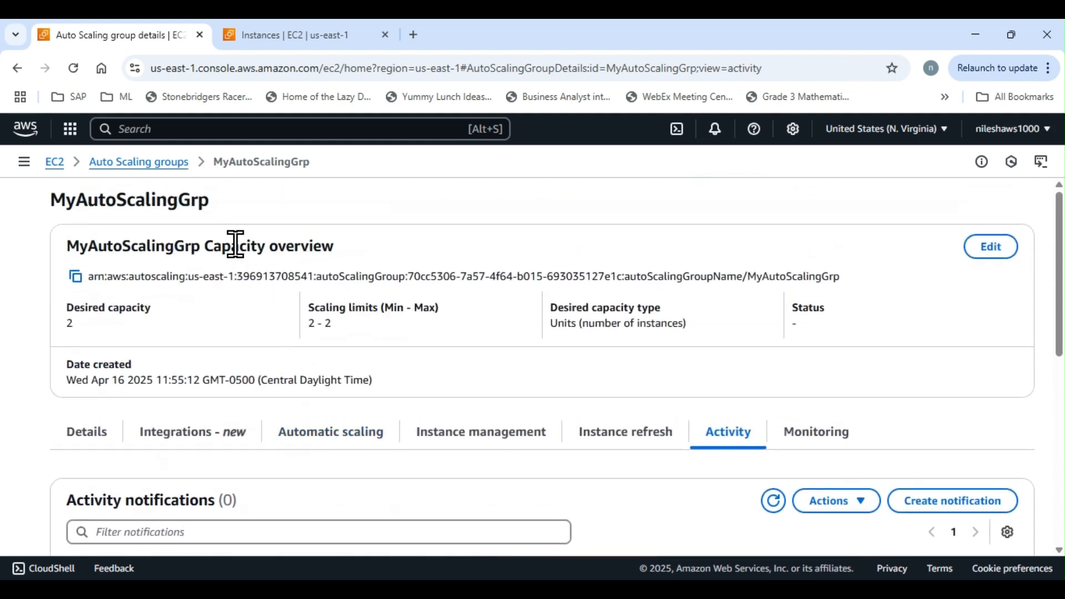
- Go from the group's managed instances to the EC2 instances list, filter it to Running, and refresh the status checks
left_click(499, 432)
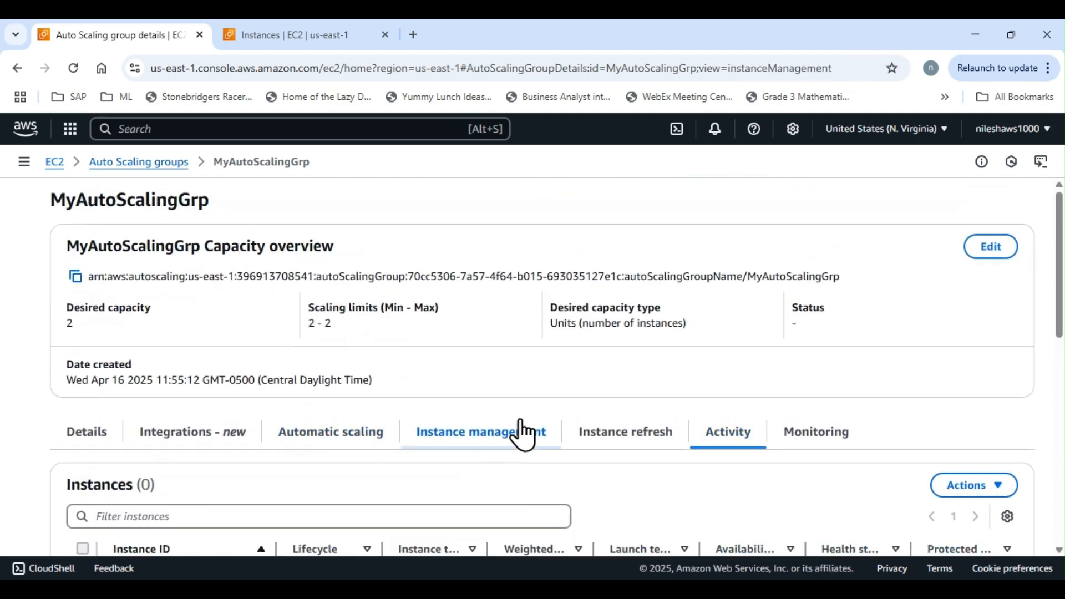
scroll(561, 411, "down", 3)
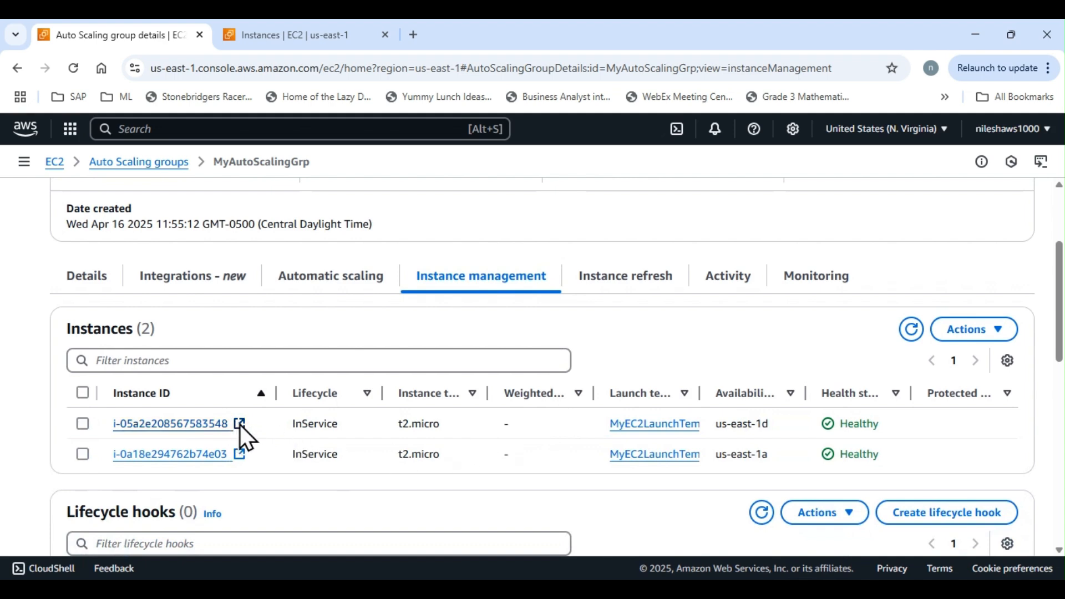
left_click(240, 424)
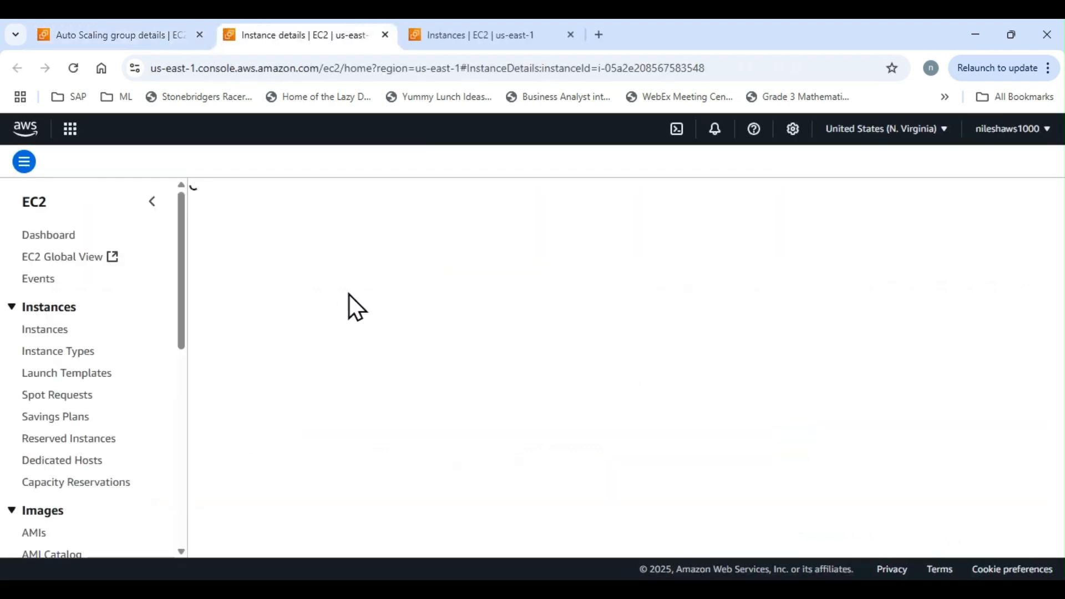
left_click(47, 333)
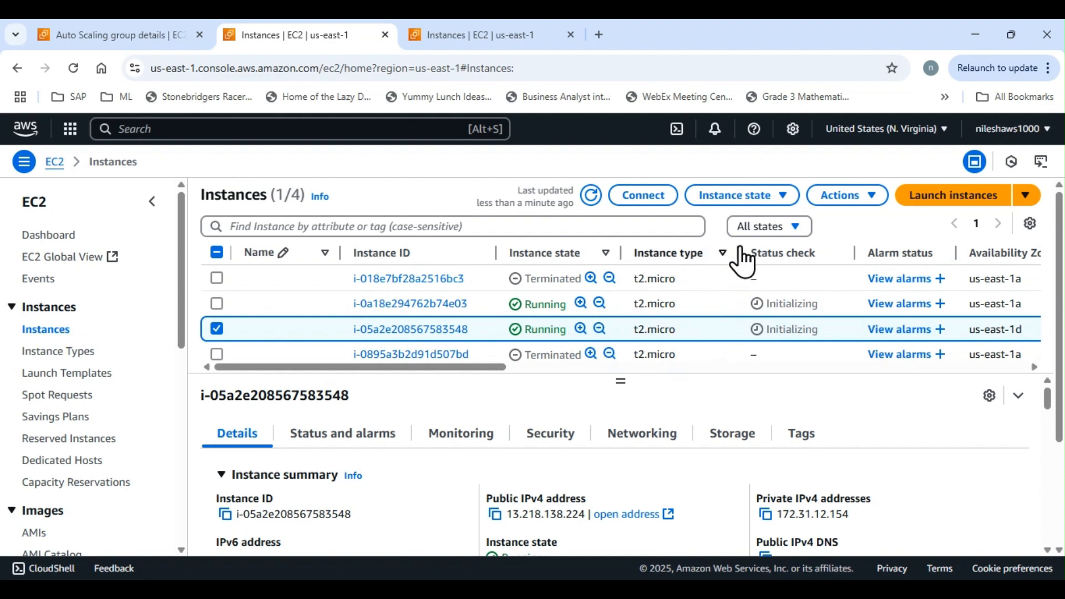
left_click(793, 225)
left_click(787, 280)
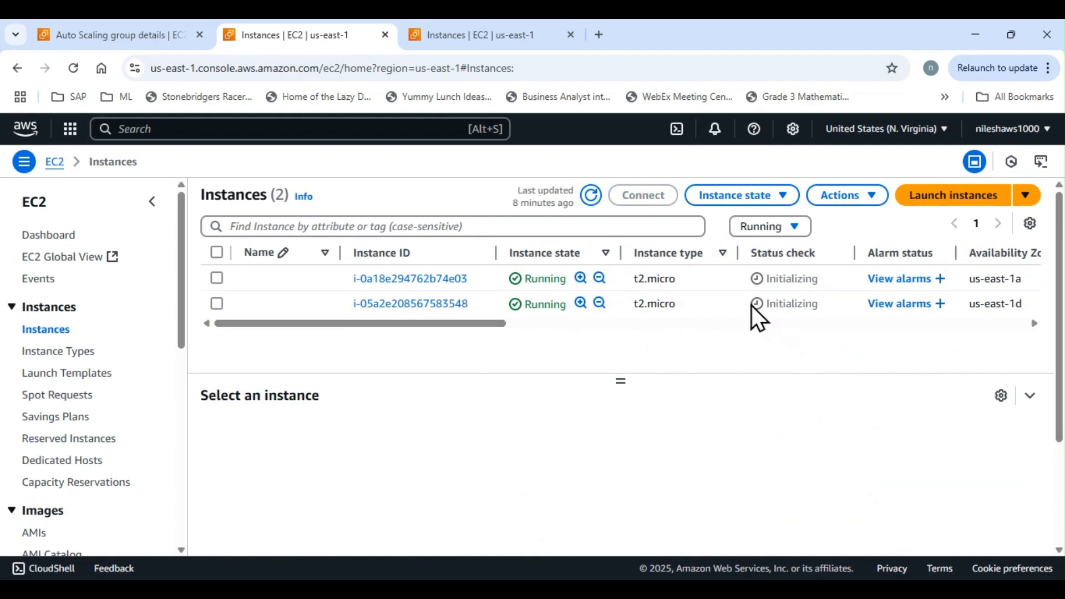
left_click(591, 195)
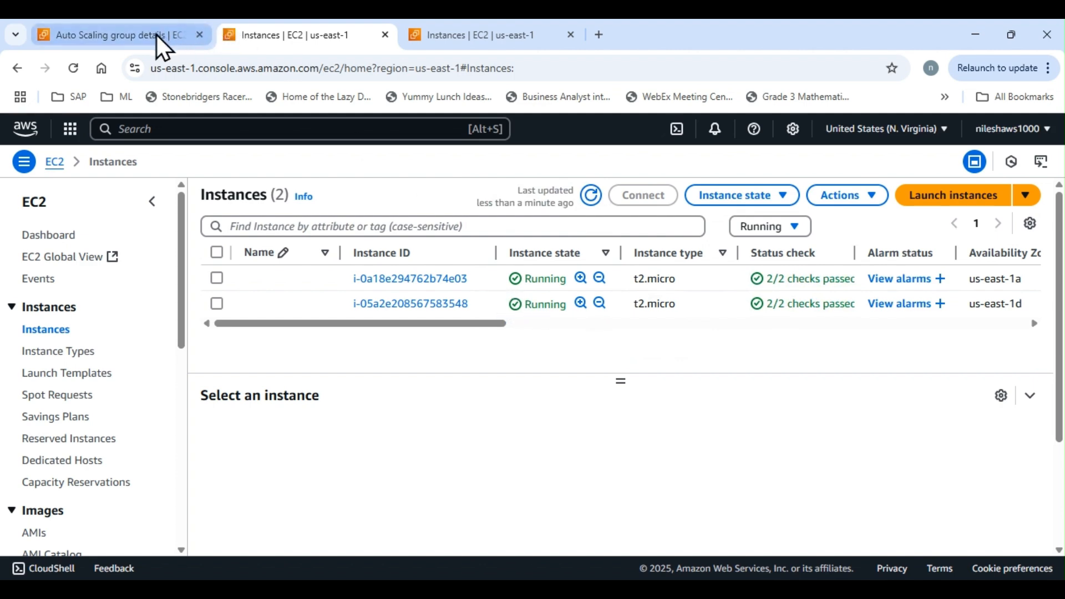
- Terminate the running t2.micro instance in us-east-1a and confirm its deletion
left_click(217, 277)
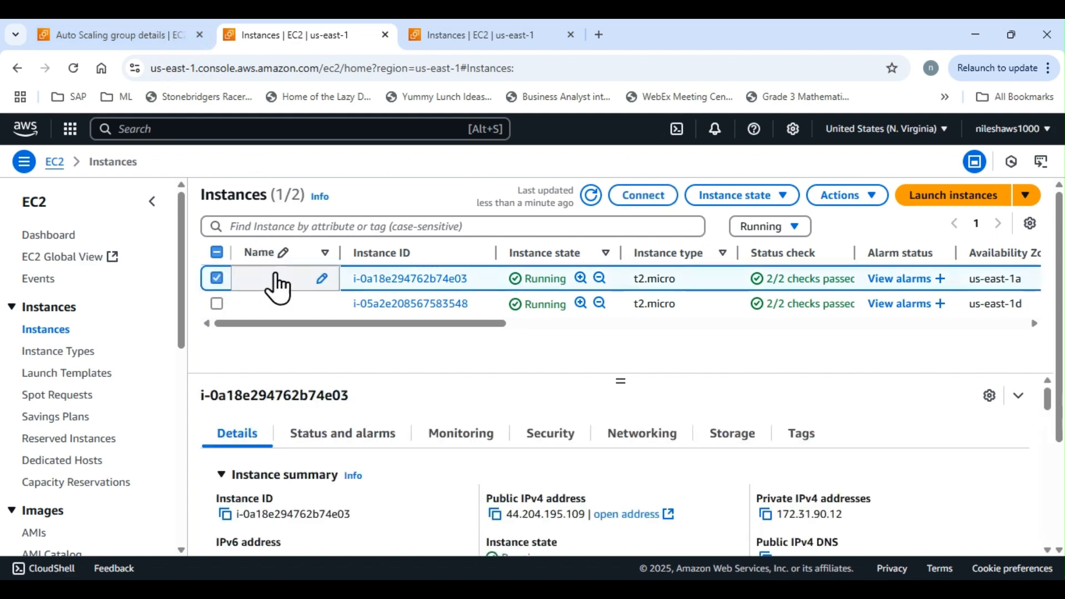
left_click(874, 198)
left_click(792, 195)
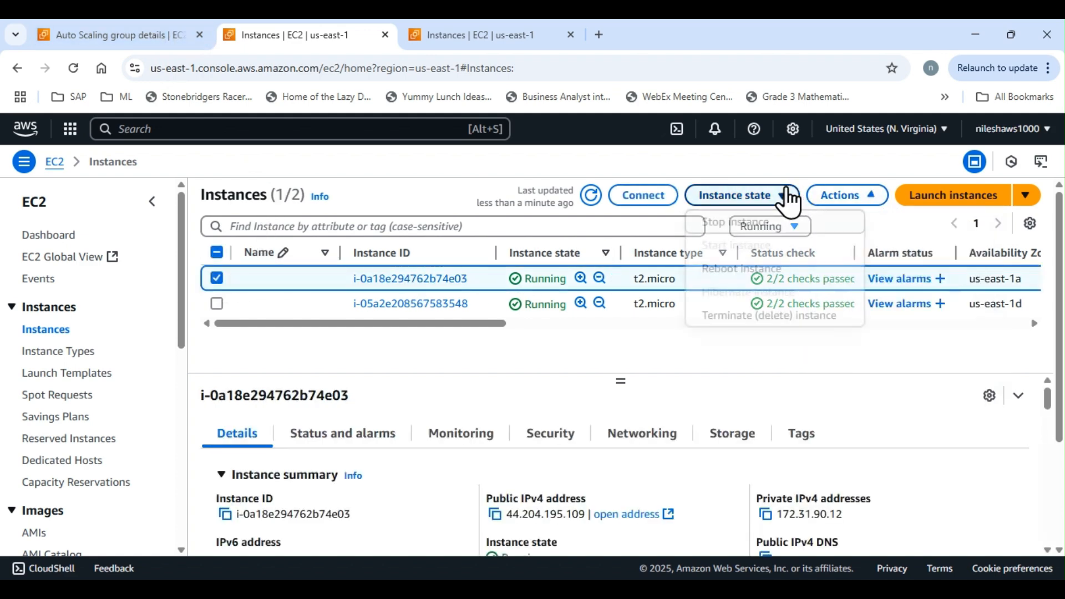
left_click(773, 316)
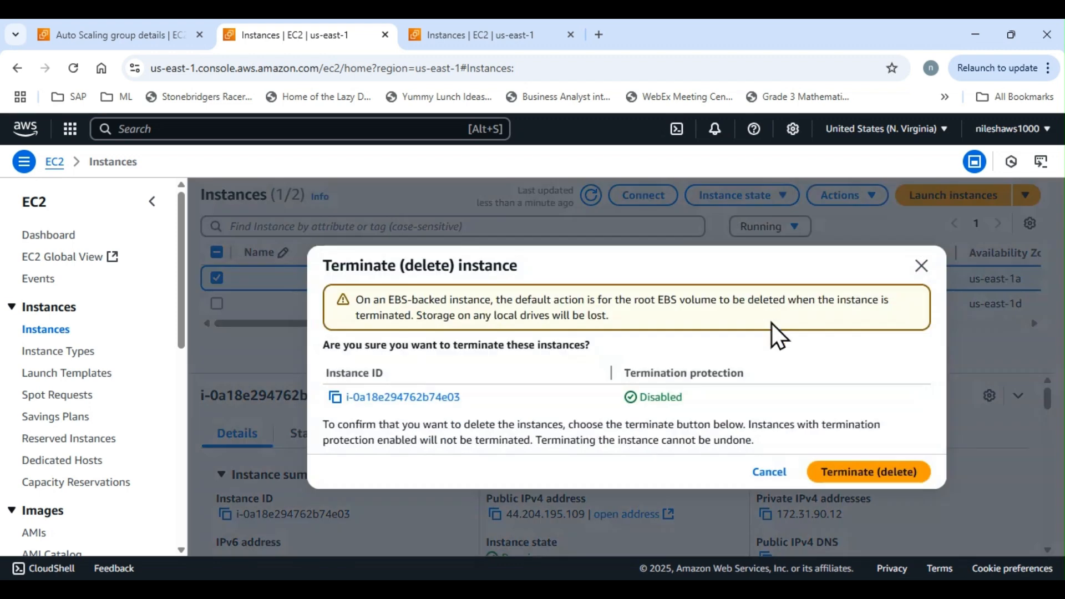
left_click(873, 471)
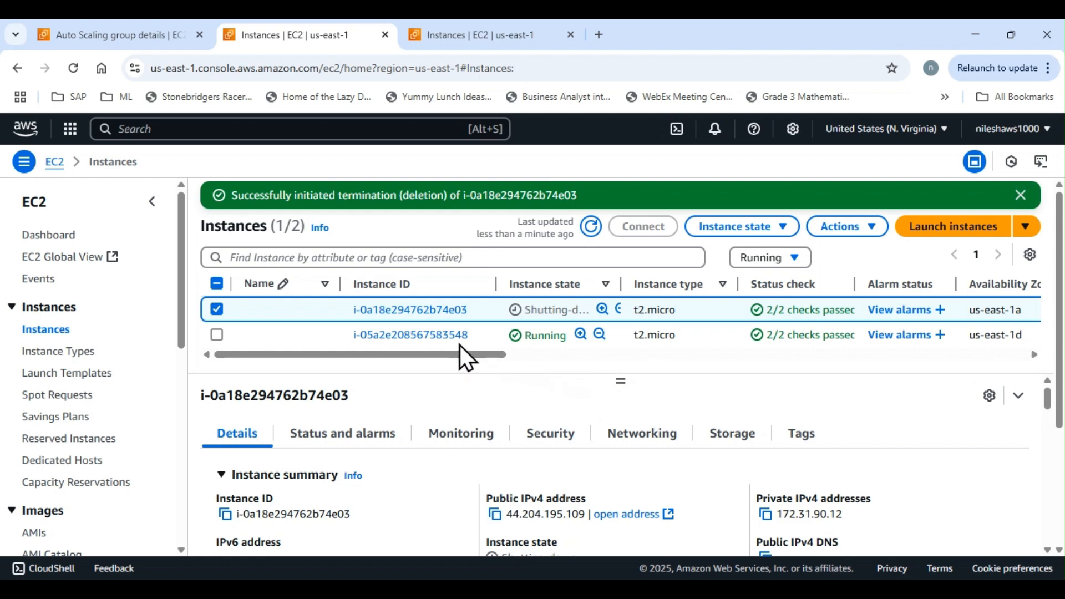
- Return to MyAutoScalingGrp, refresh its instances and activity history, and examine how the group handles the terminated instance
left_click(144, 35)
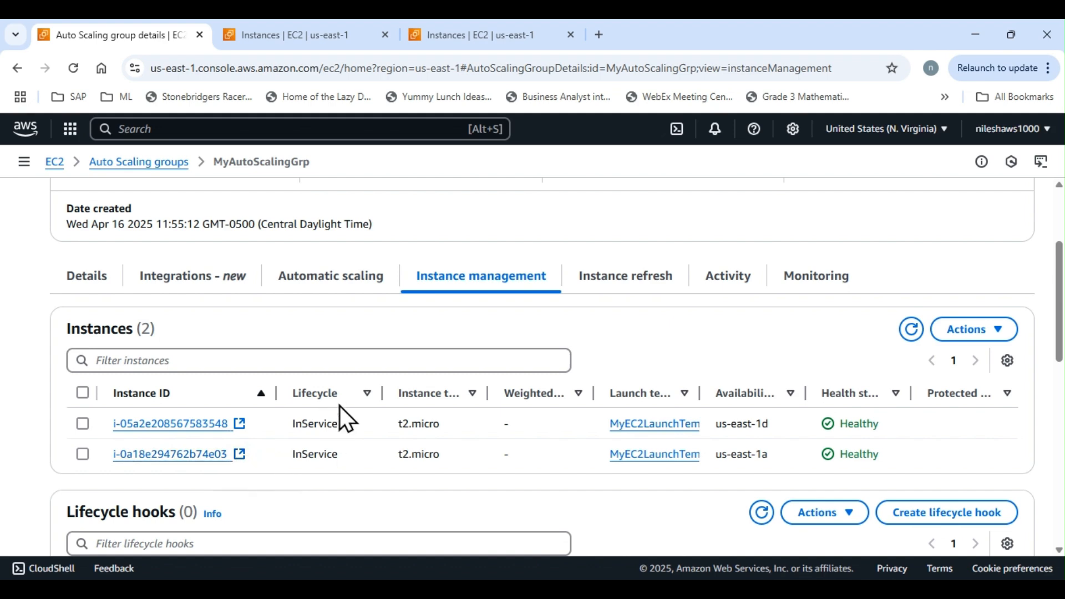
left_click(912, 330)
left_click(730, 277)
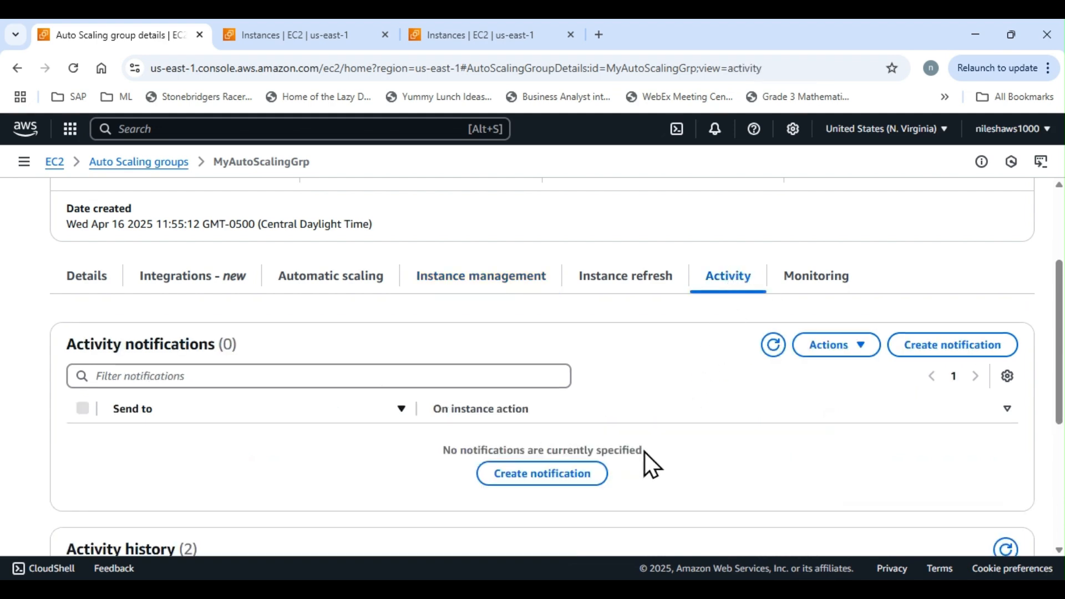
scroll(846, 431, "down", 4)
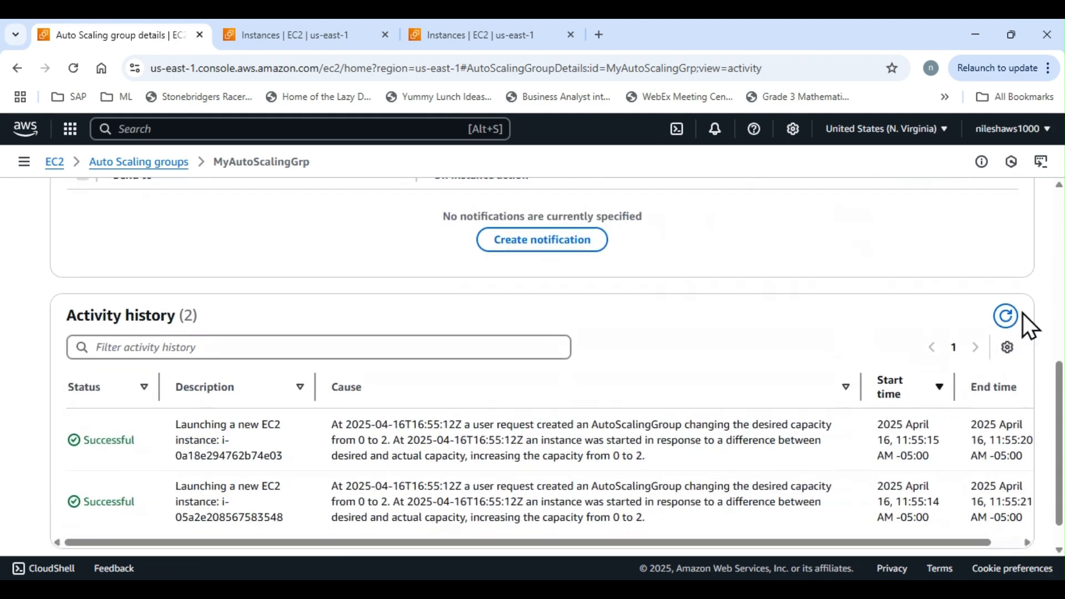
left_click(1006, 316)
left_click(1007, 317)
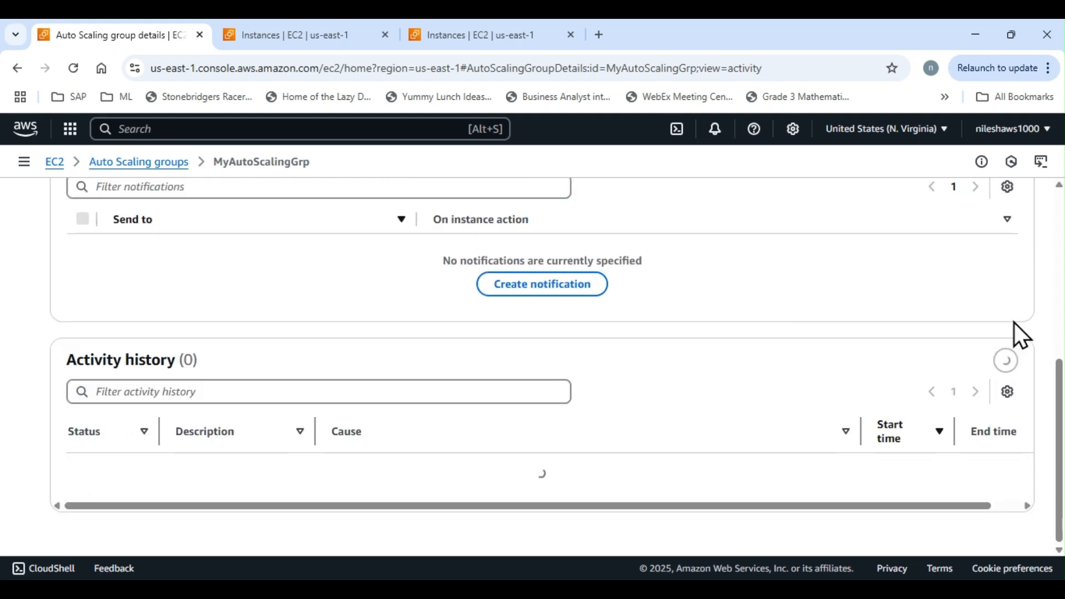
scroll(1014, 322, "down", 2)
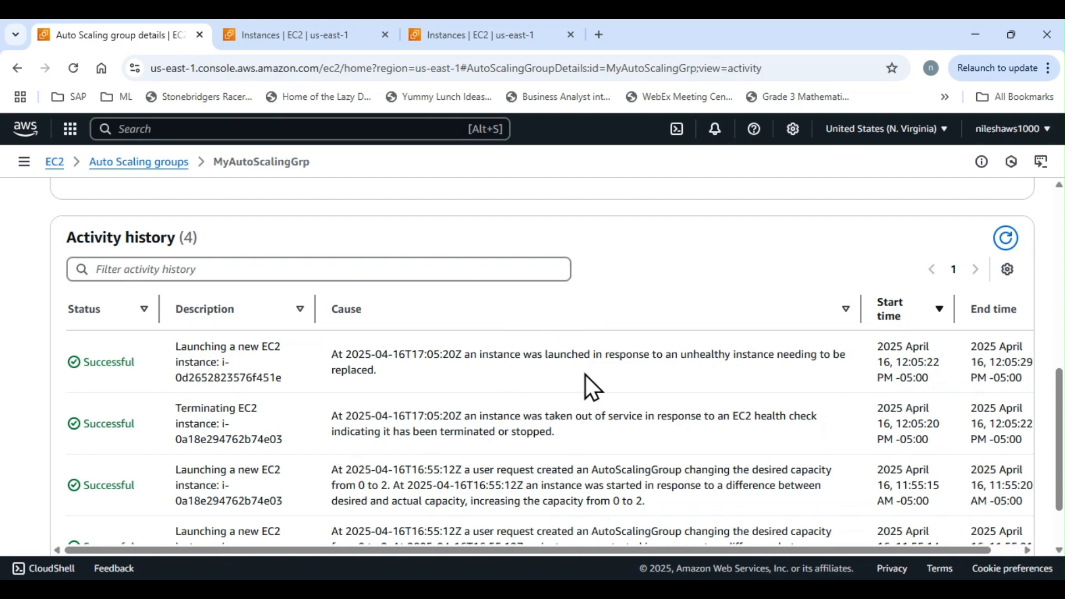
- Refresh the list of running EC2 instances to check for the replacement instance
left_click(305, 36)
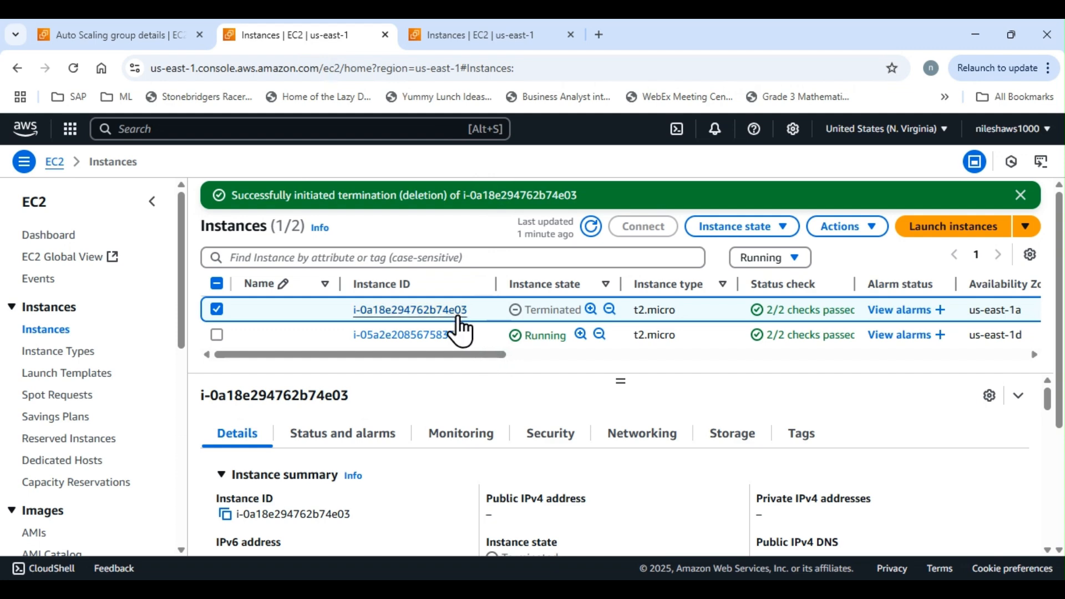
left_click(592, 226)
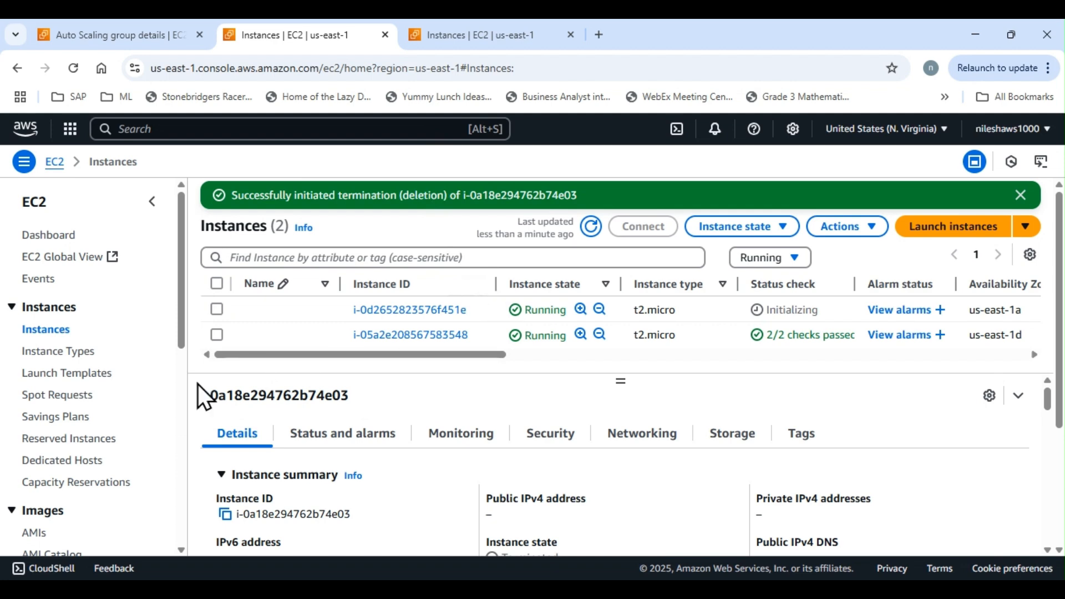
scroll(134, 405, "down", 2)
scroll(134, 397, "up", 2)
scroll(111, 355, "down", 3)
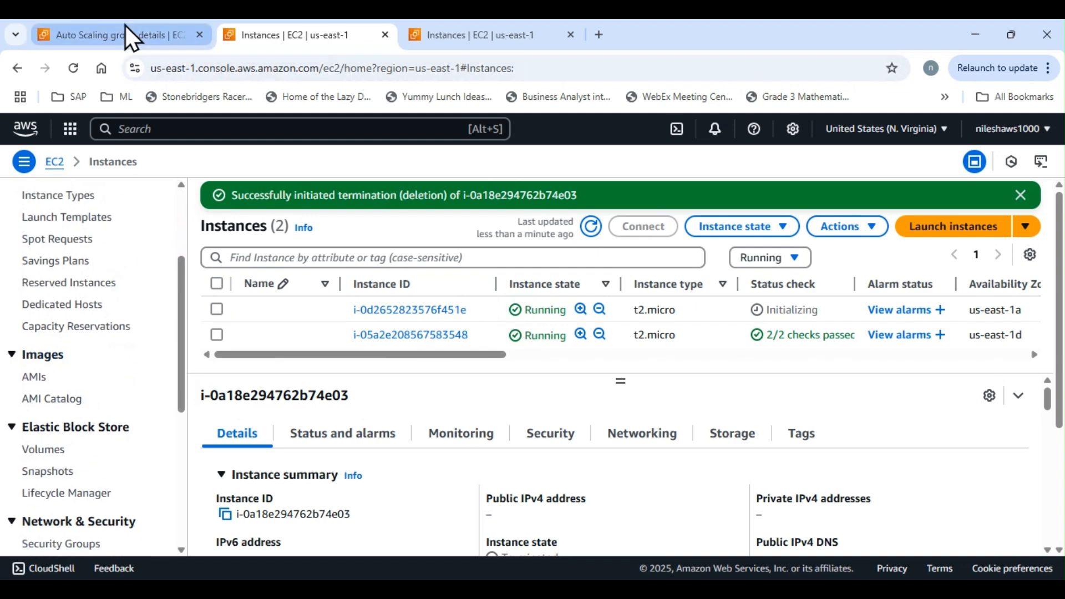
- Delete MyAutoScalingGrp from the Auto Scaling groups list, confirming the deletion with "delete"
left_click(126, 28)
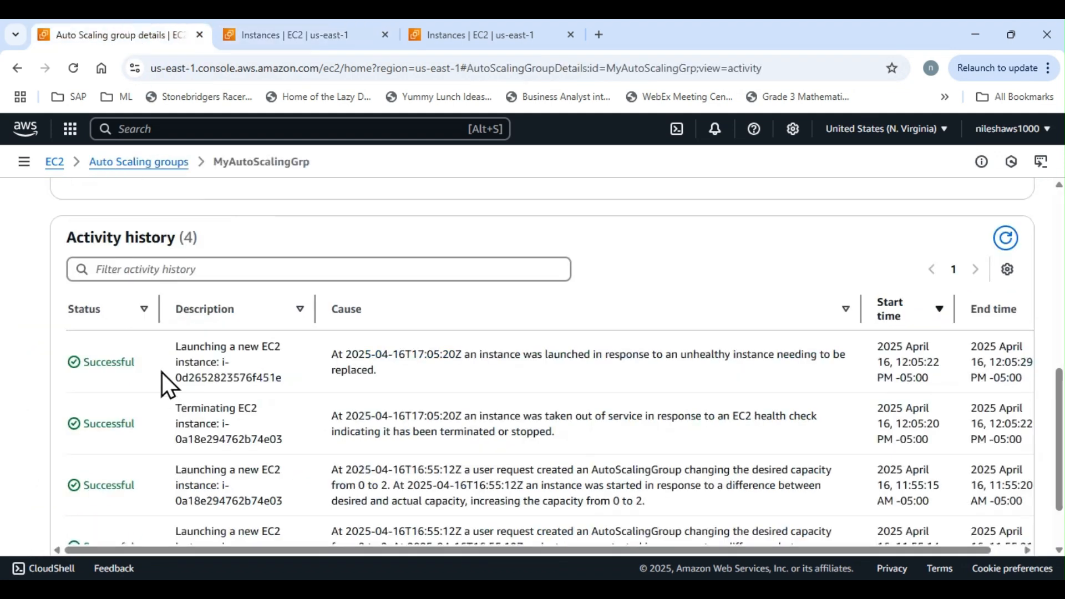
left_click(143, 162)
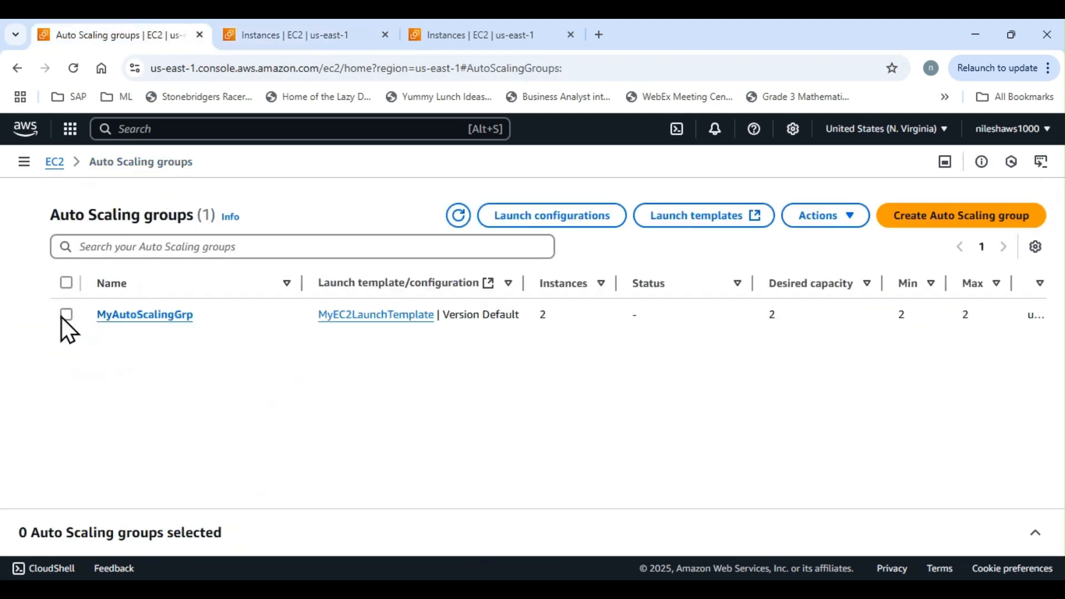
left_click(66, 315)
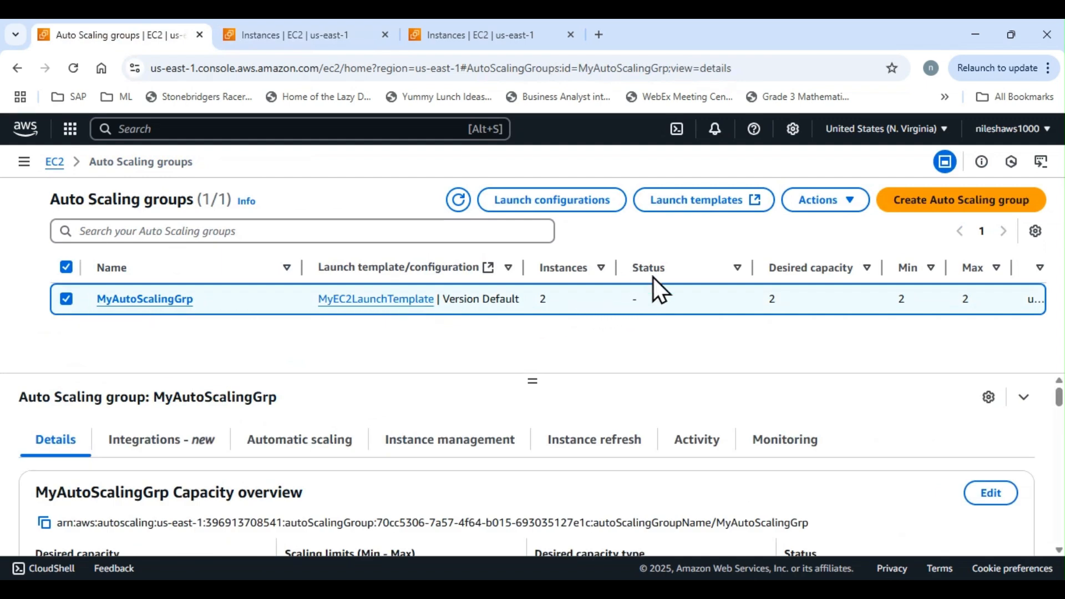
left_click(838, 203)
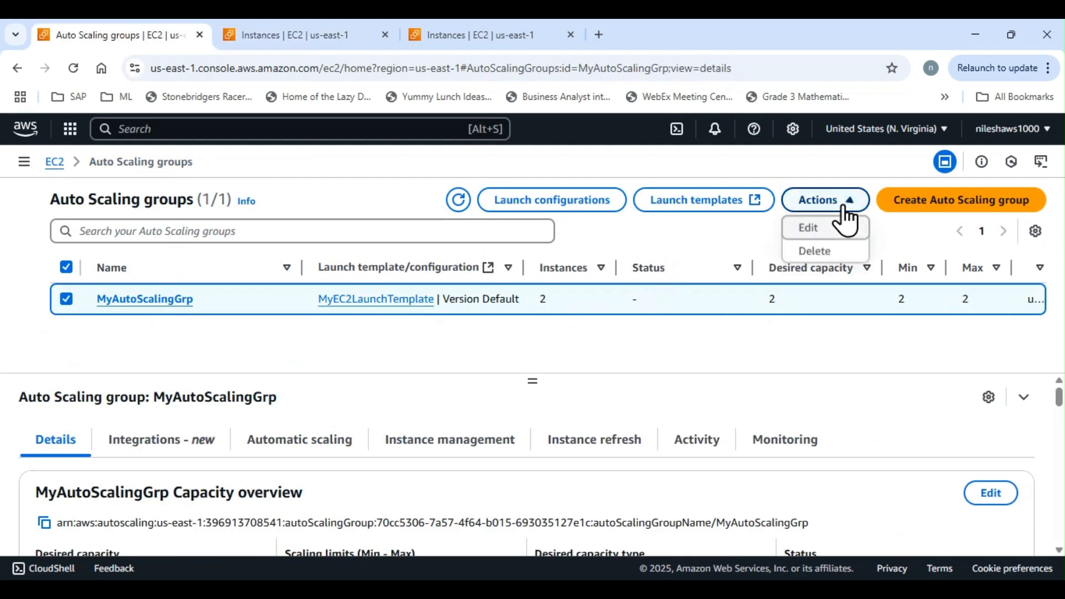
left_click(822, 253)
left_click(349, 434)
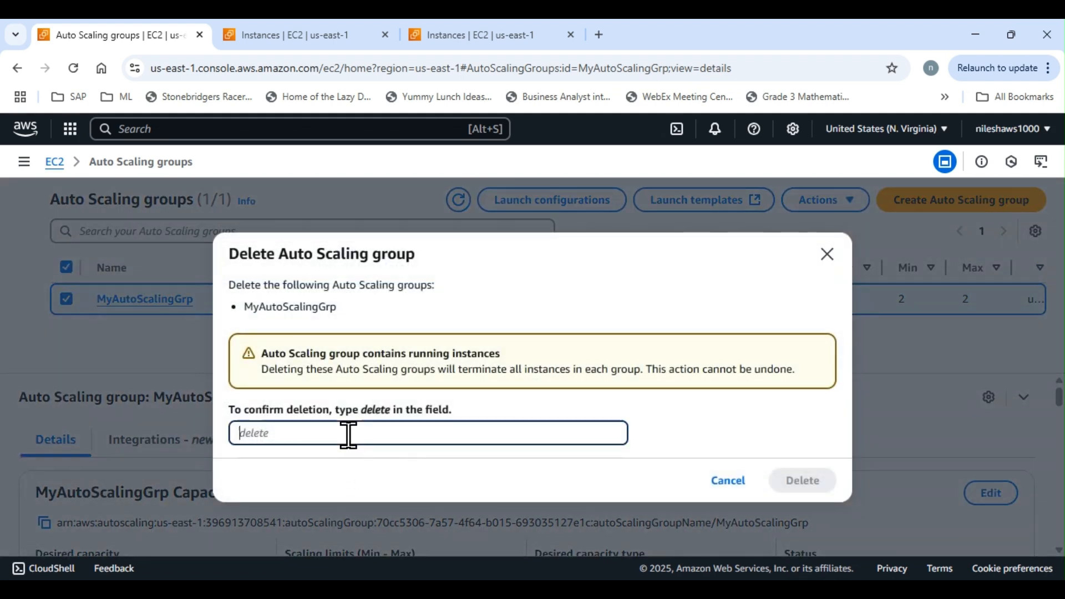
type("delete")
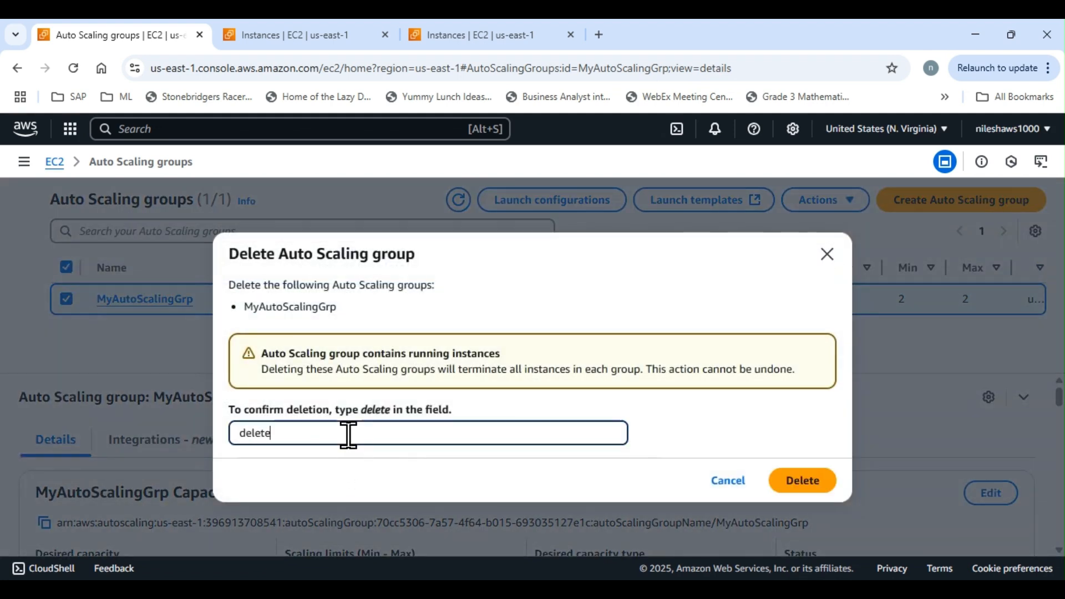
left_click(807, 486)
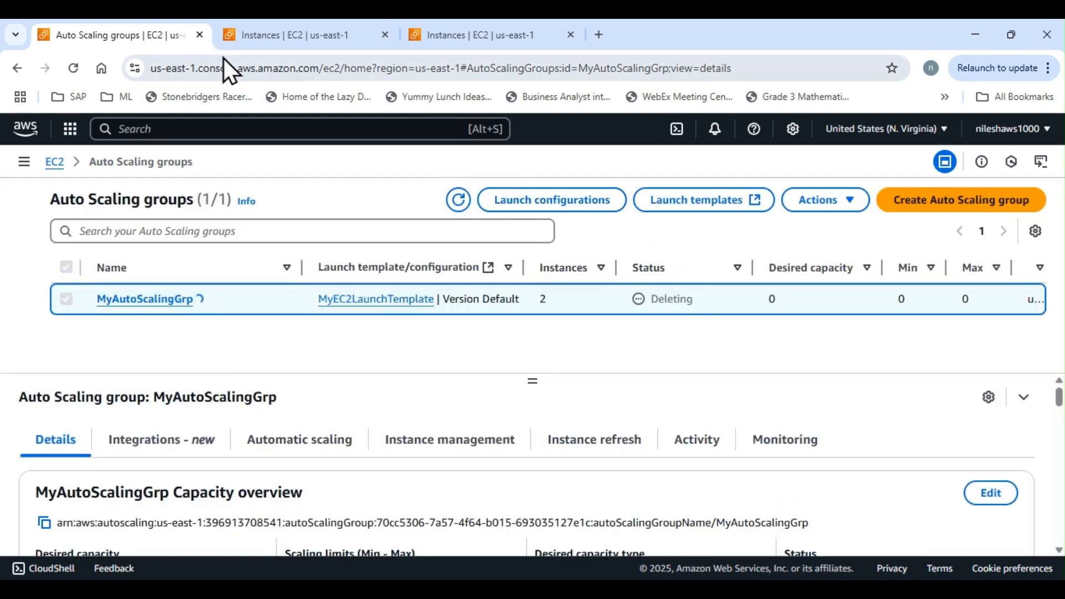
- Refresh the list of running EC2 instances to check whether the group's instances are being terminated
left_click(277, 35)
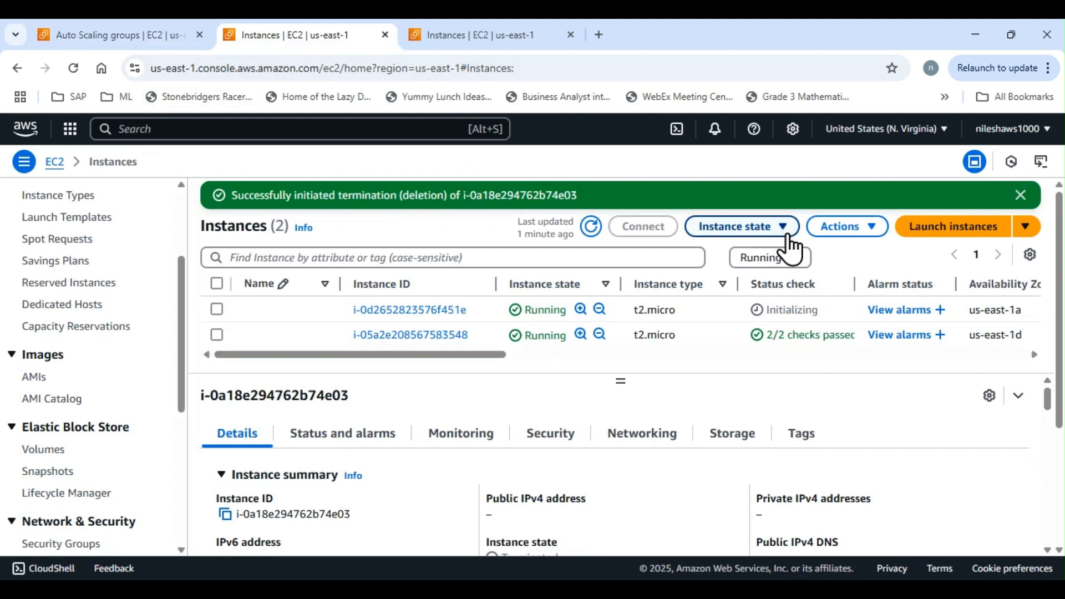
left_click(591, 227)
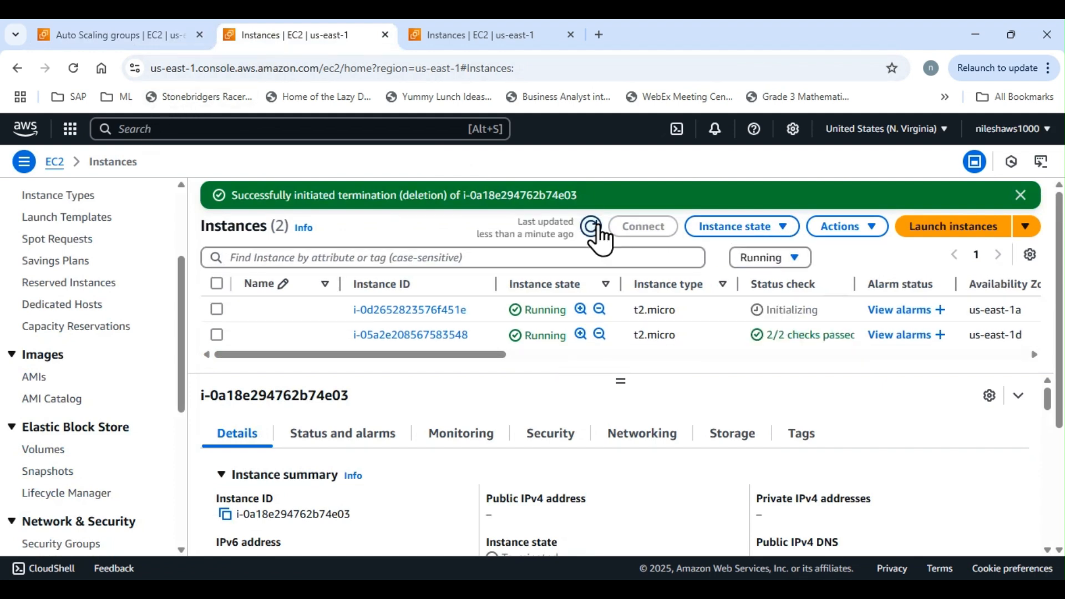
left_click(594, 226)
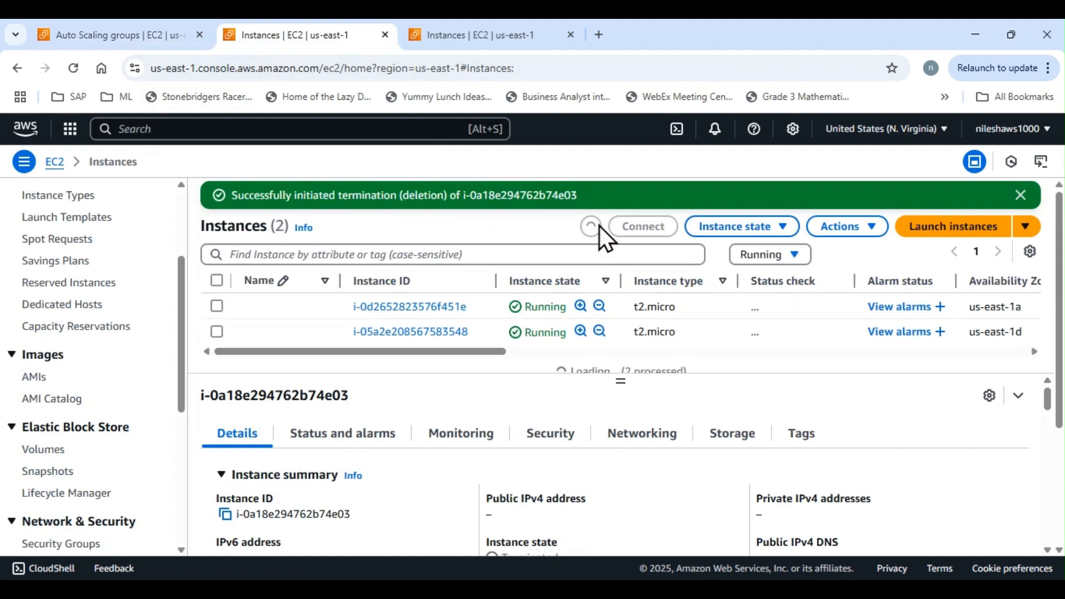
- Delete MyEC2LaunchTemplate from the launch templates list, confirming the deletion with "Delete"
left_click(142, 42)
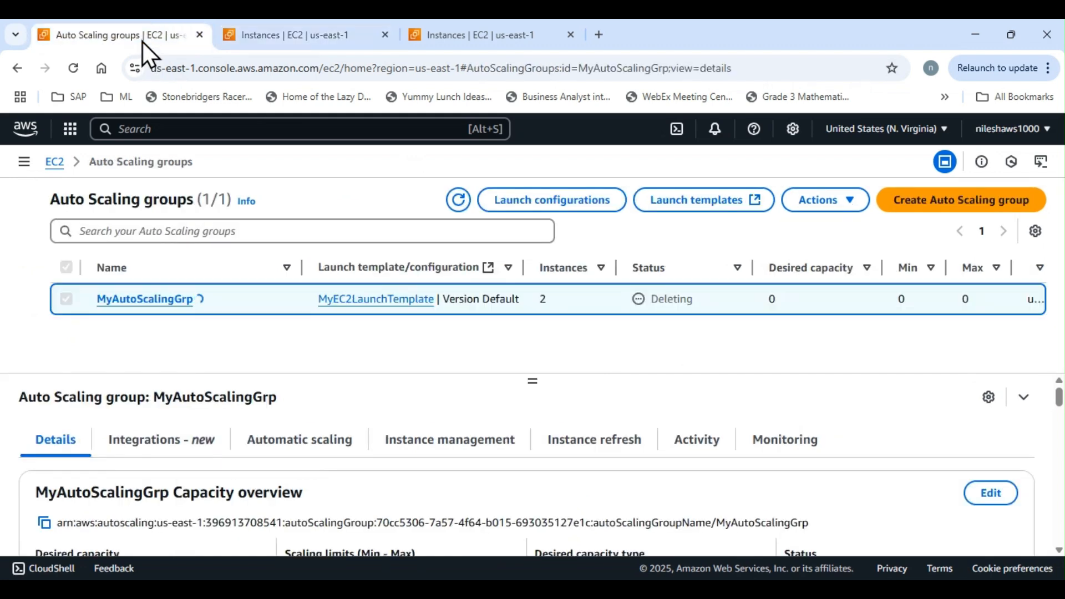
left_click(55, 163)
scroll(158, 283, "up", 3)
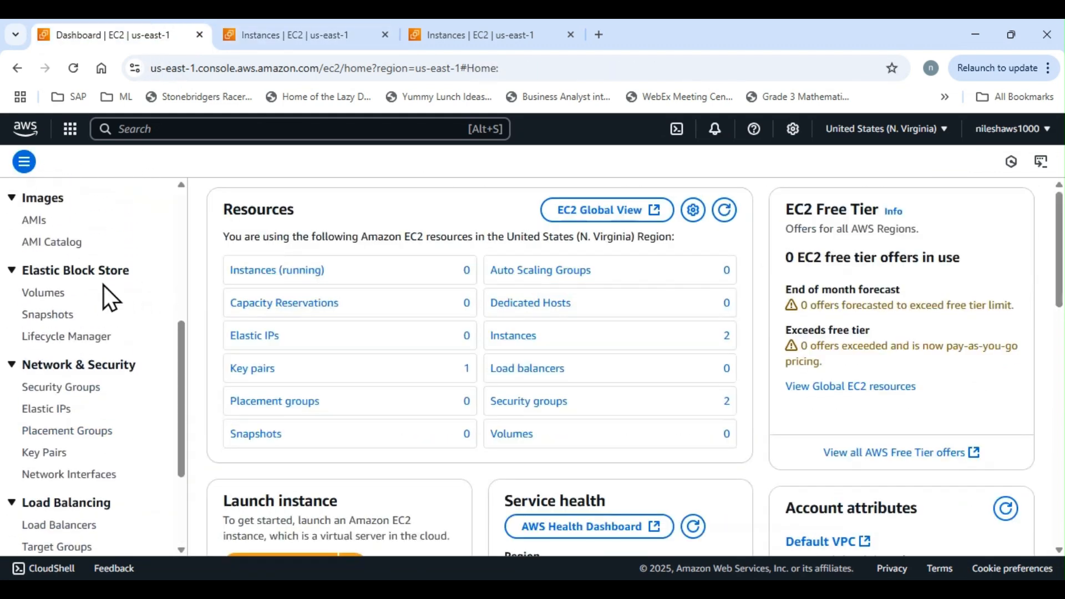
scroll(93, 283, "up", 3)
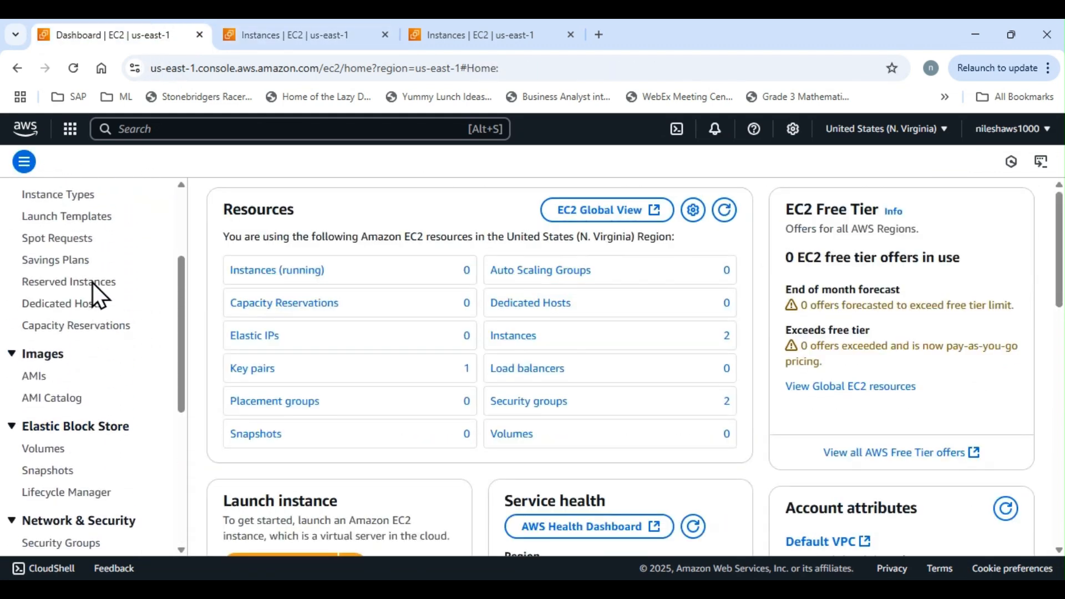
left_click(86, 216)
left_click(222, 289)
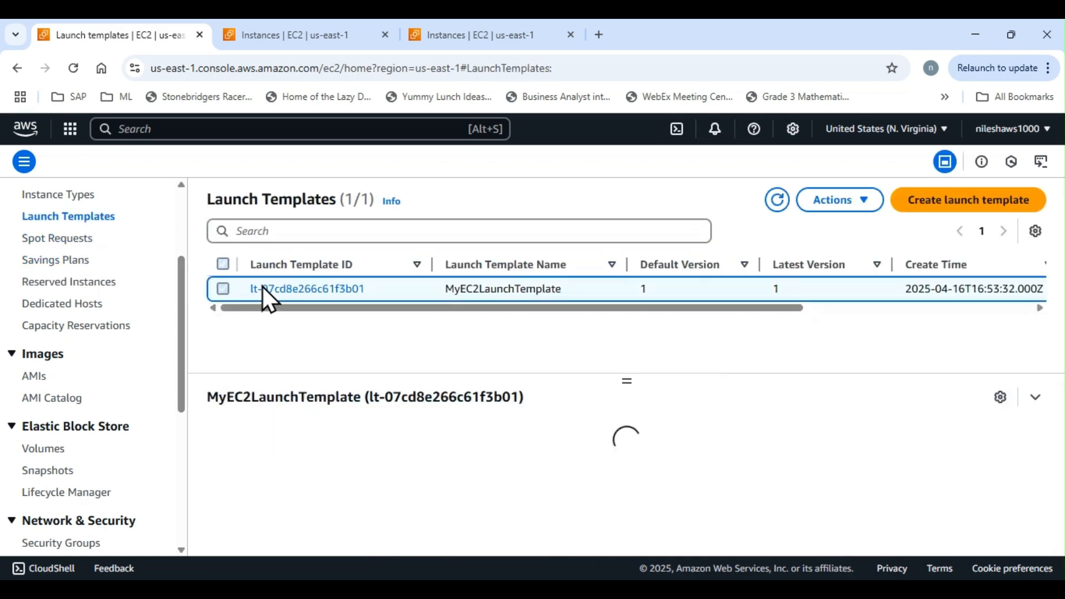
left_click(864, 206)
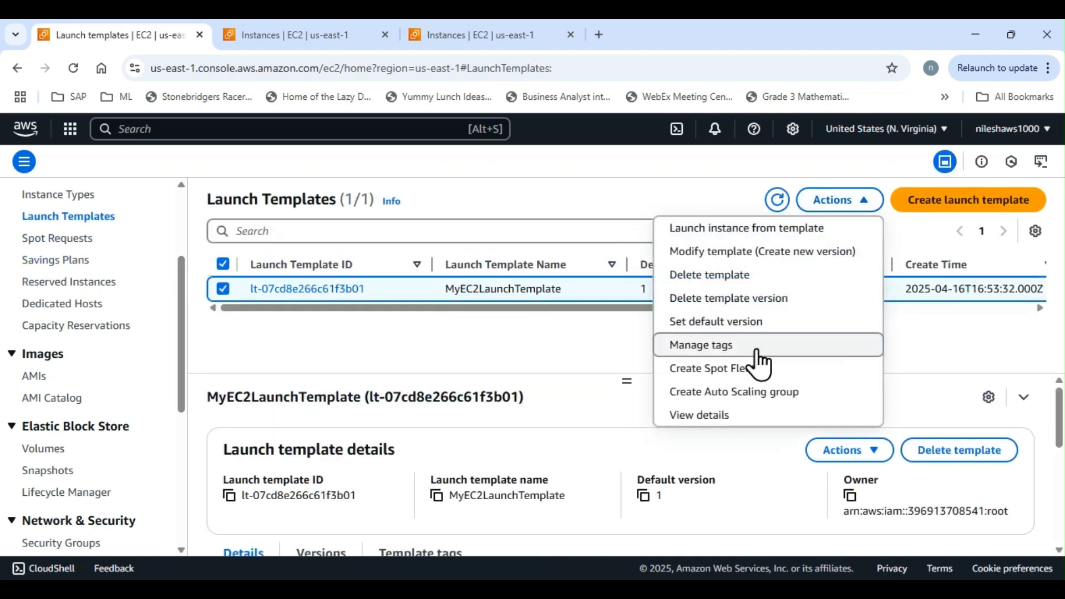
left_click(738, 276)
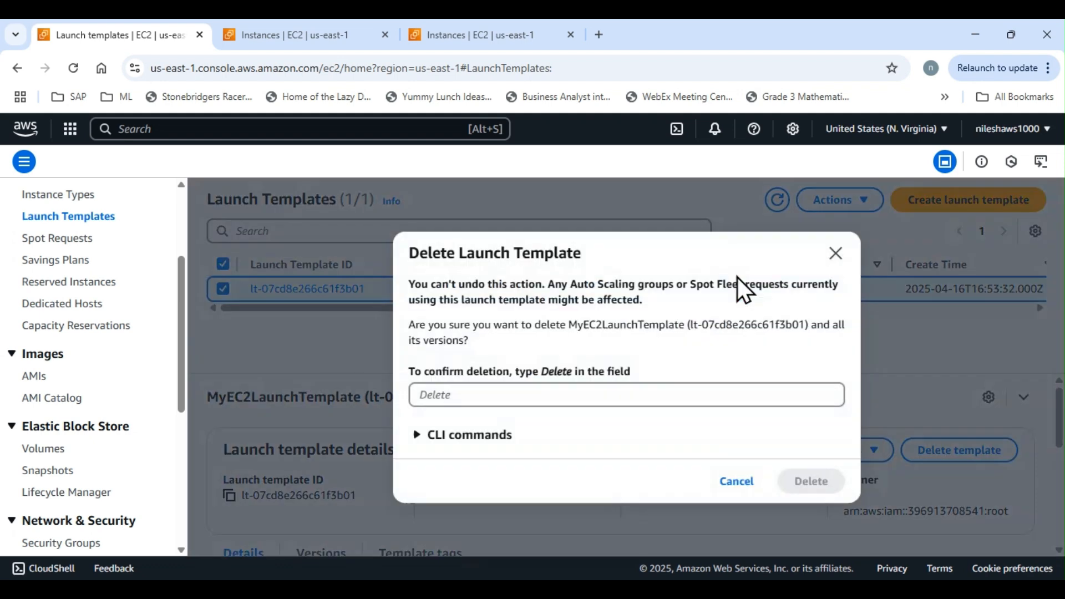
left_click(646, 388)
type("delete")
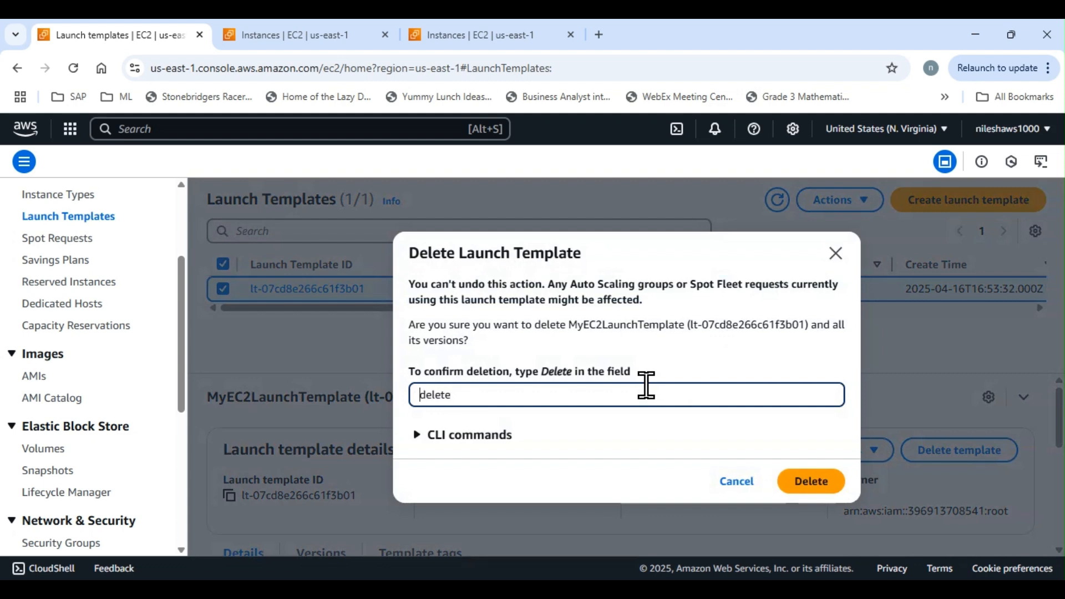
type("D")
left_click(809, 482)
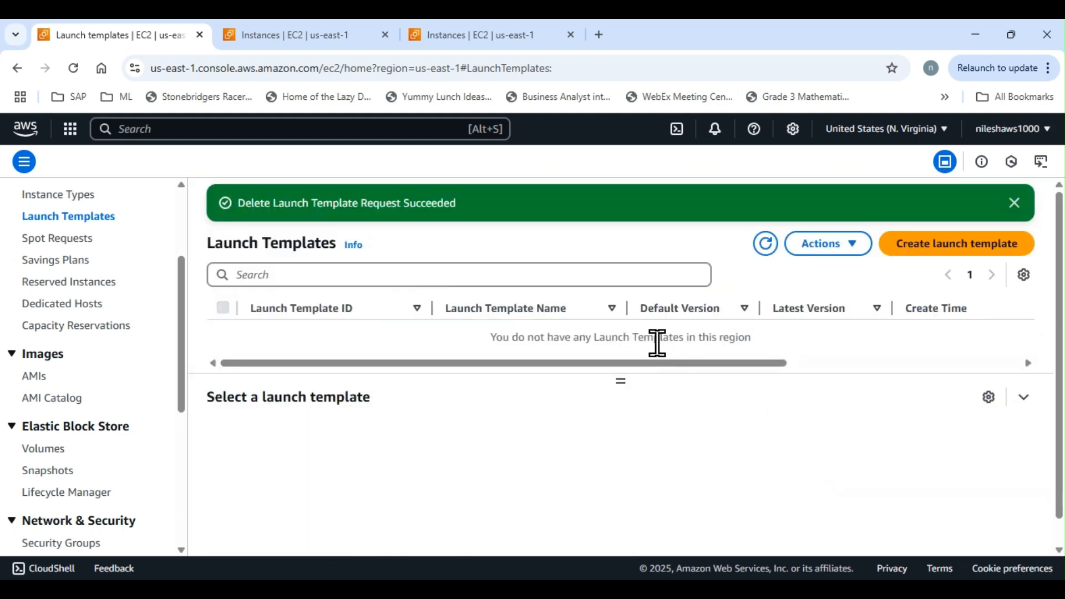
- Check the deletion status of MyAutoScalingGrp in the Auto Scaling groups list, and refresh the list of running EC2 instances
scroll(107, 377, "down", 6)
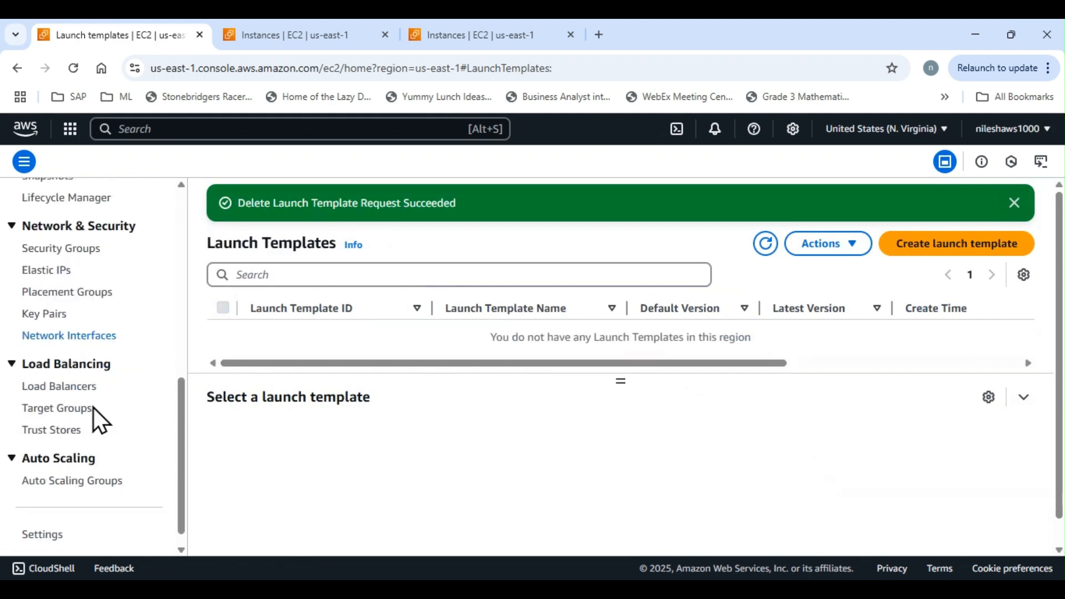
left_click(74, 464)
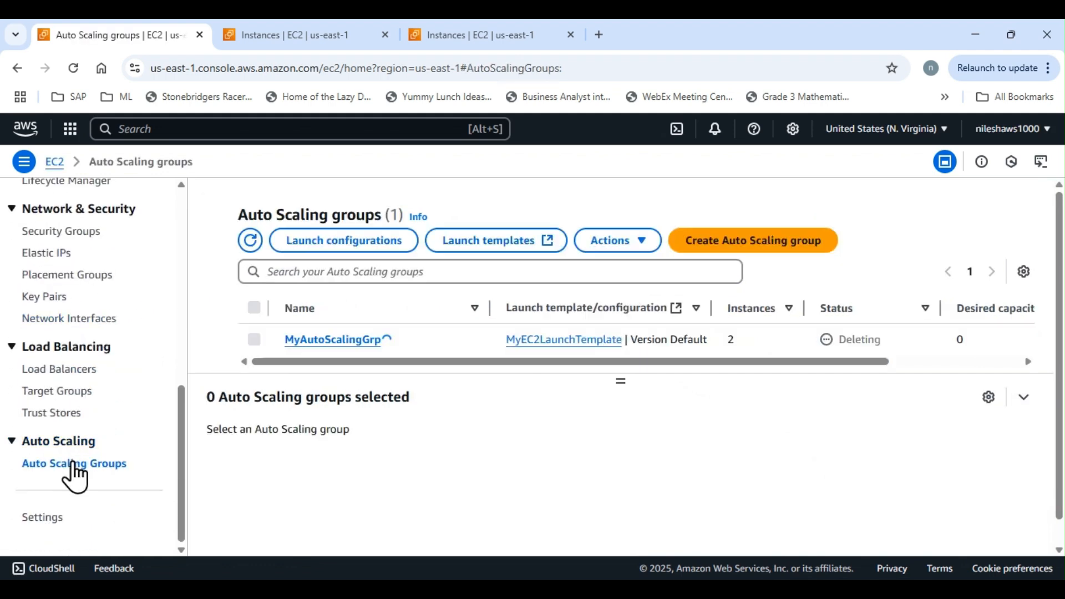
scroll(133, 312, "up", 5)
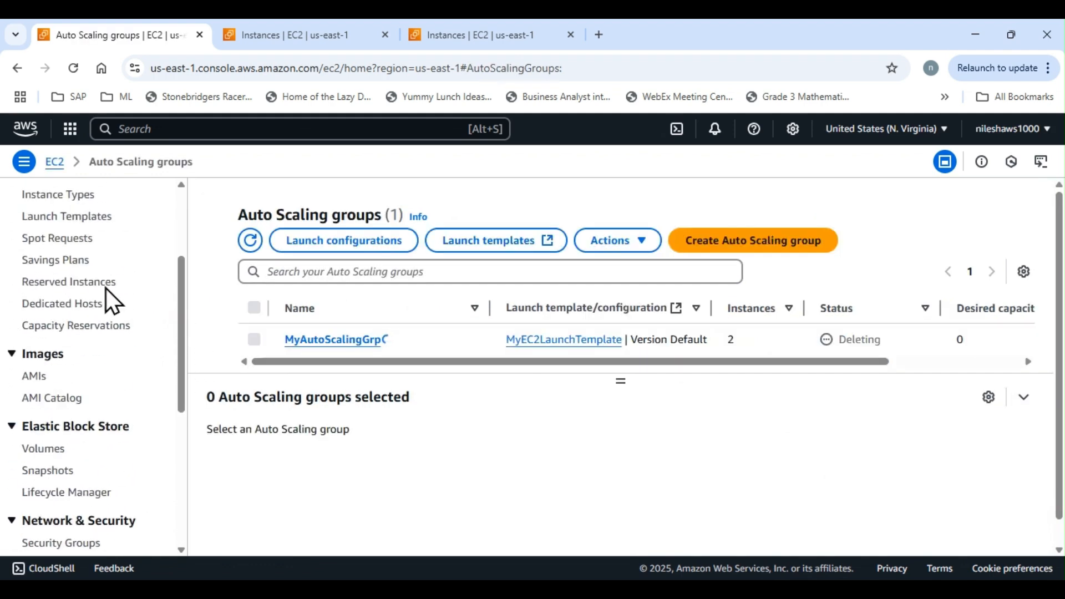
scroll(83, 239, "up", 3)
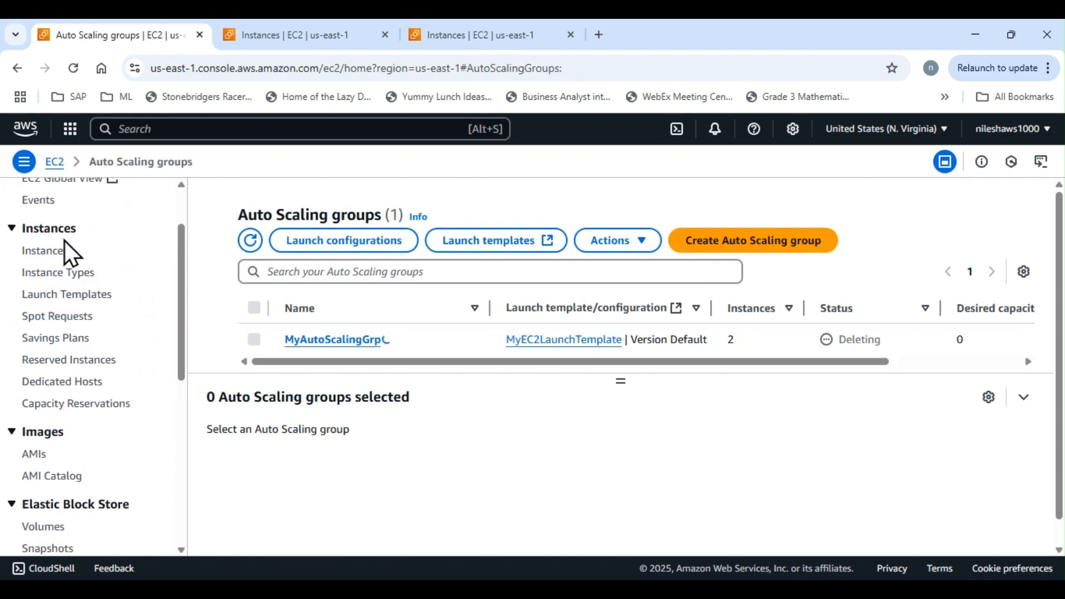
left_click(48, 251)
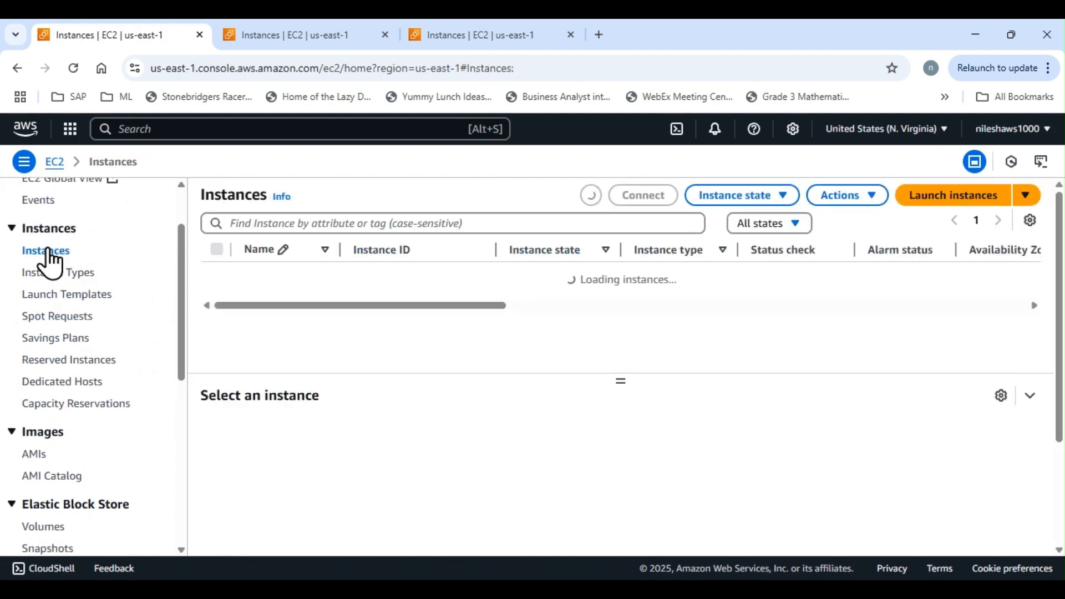
left_click(332, 39)
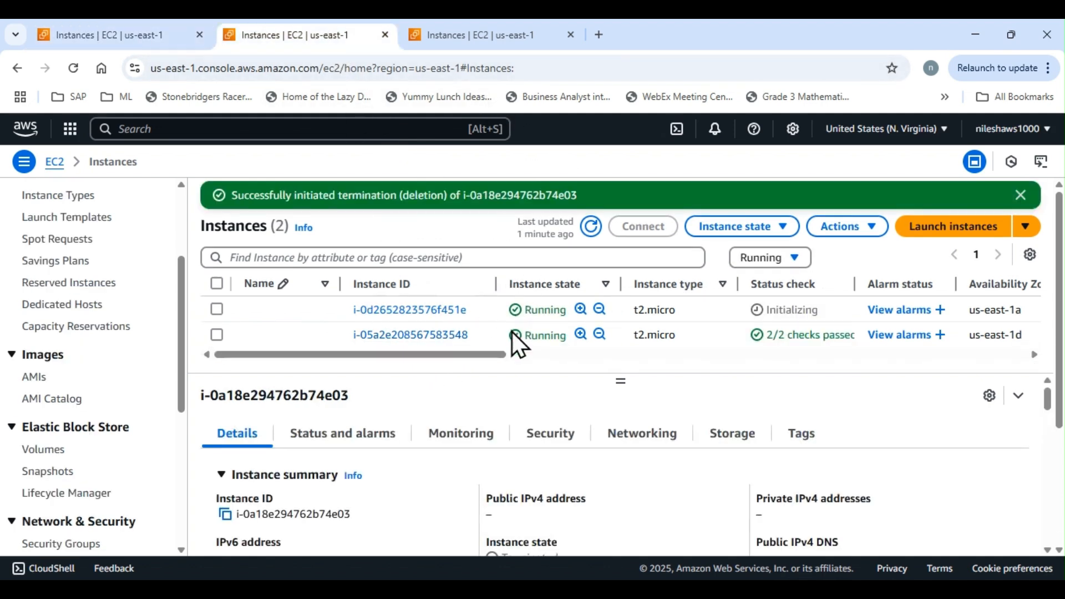
left_click(589, 230)
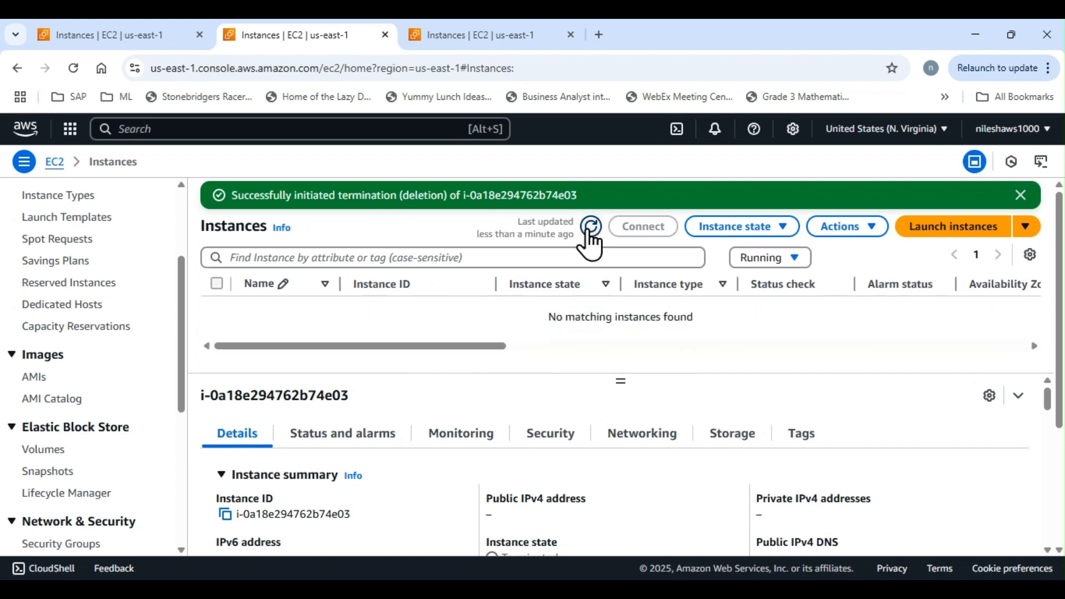
- Show EC2 instances in all states and enlarge the list to examine the state of every instance
left_click(787, 256)
left_click(767, 284)
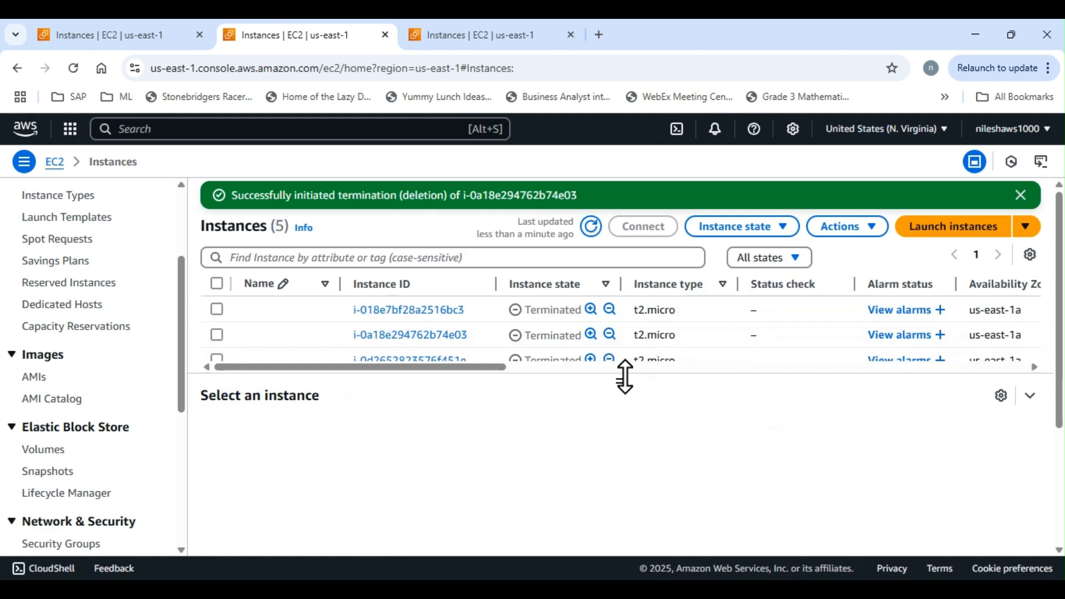
left_click_drag(630, 378, 633, 424)
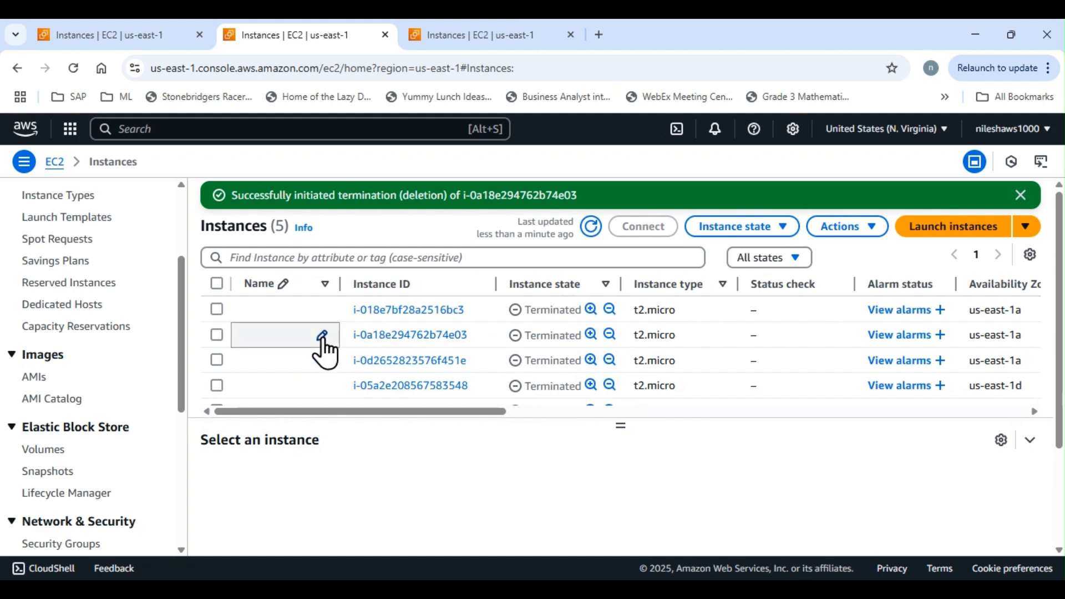
left_click(1021, 196)
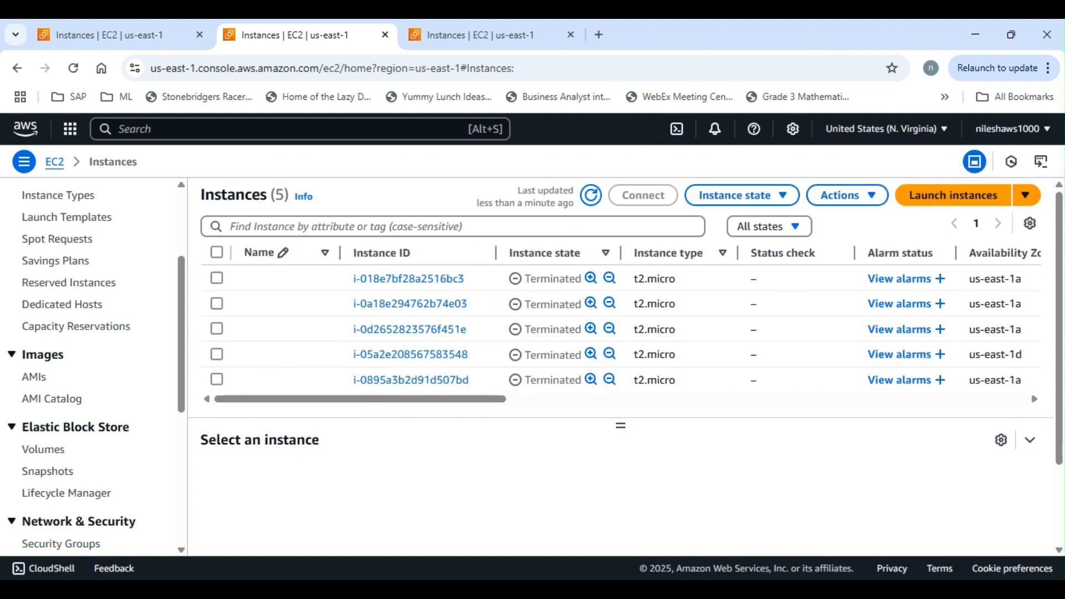